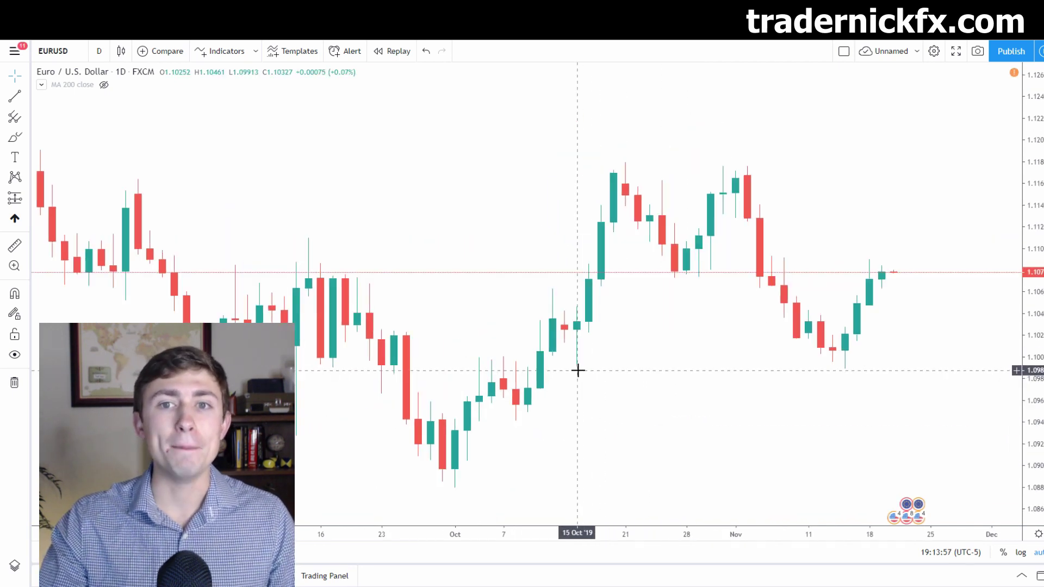
Step: Hand-draw a dollar sign with an arrow to the double-underlined word "Long" and an upward arrow above the candles
{"action": "scroll", "coordinate": [578, 370], "scroll_direction": "down", "scroll_amount": 1}
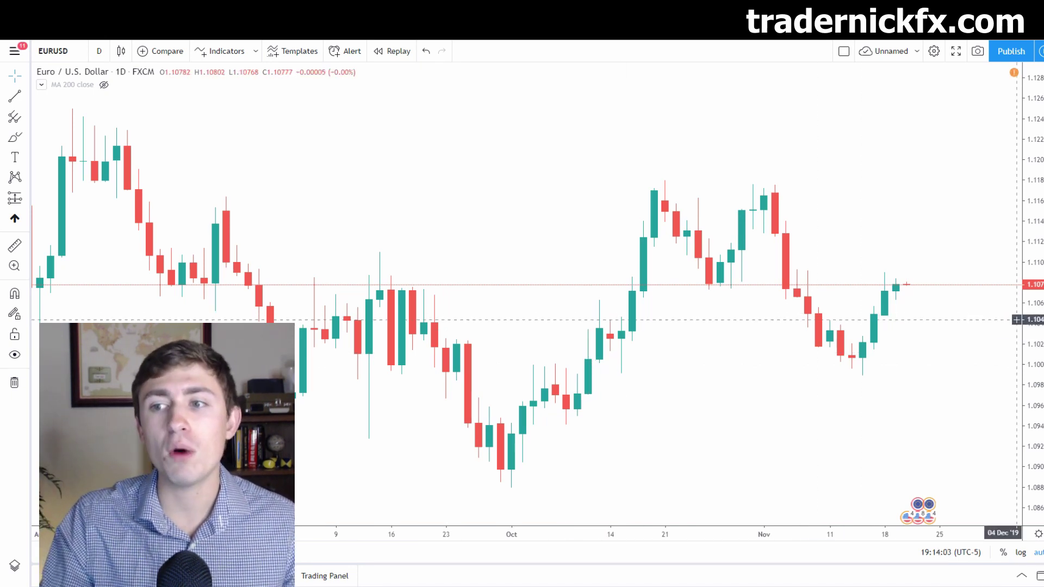
{"action": "left_click", "coordinate": [1003, 294]}
{"action": "mouse_move", "coordinate": [537, 92]}
{"action": "left_mouse_down"}
{"action": "mouse_move", "coordinate": [481, 98]}
{"action": "mouse_move", "coordinate": [514, 168]}
{"action": "left_mouse_up"}
{"action": "left_click_drag", "start_coordinate": [513, 73], "coordinate": [513, 183]}
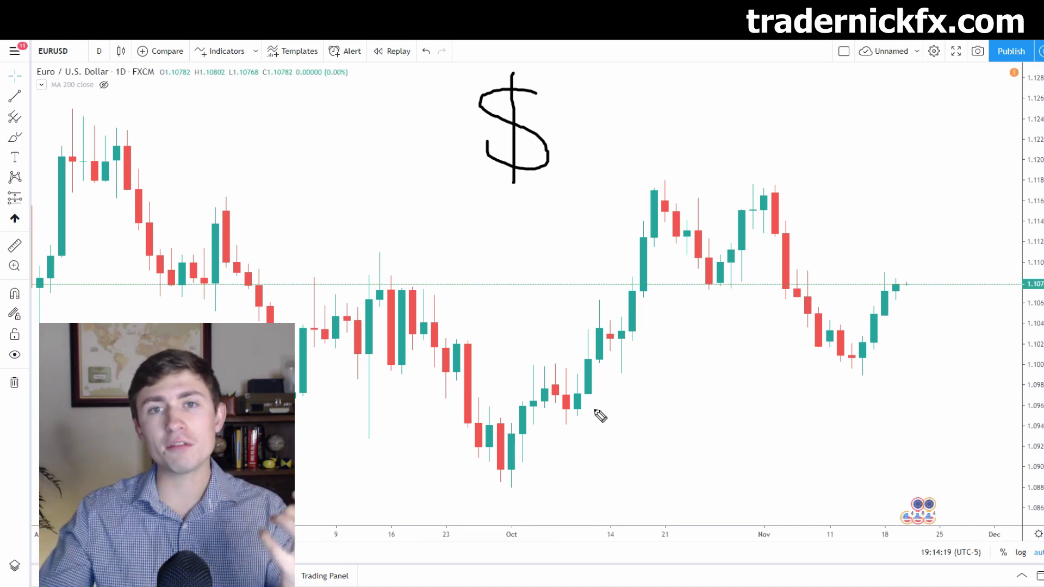
{"action": "mouse_move", "coordinate": [571, 124]}
{"action": "left_mouse_down"}
{"action": "mouse_move", "coordinate": [647, 119]}
{"action": "mouse_move", "coordinate": [644, 129]}
{"action": "left_mouse_up"}
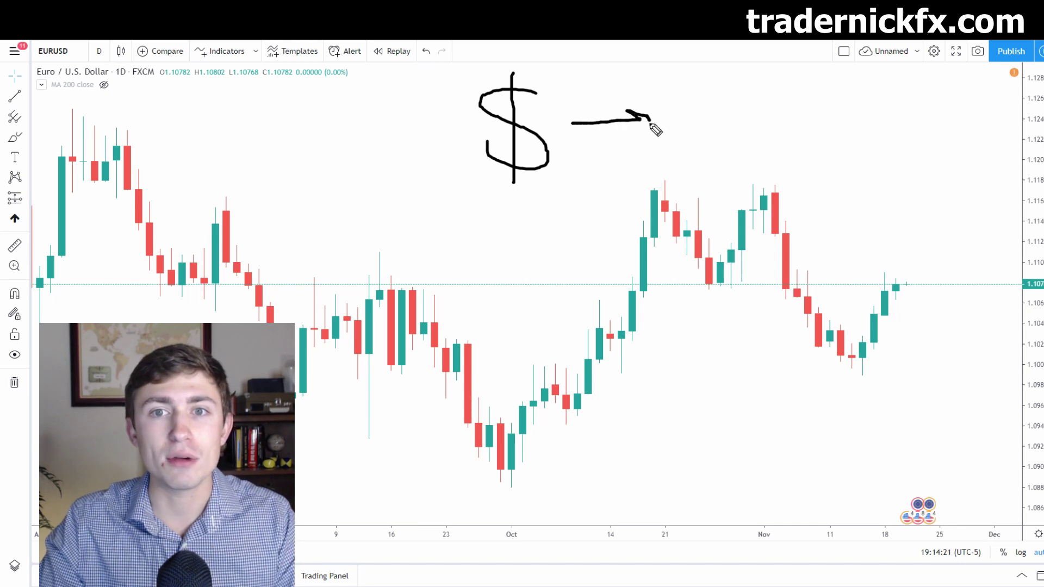
{"action": "mouse_move", "coordinate": [674, 97]}
{"action": "left_mouse_down"}
{"action": "mouse_move", "coordinate": [693, 143]}
{"action": "mouse_move", "coordinate": [717, 136]}
{"action": "mouse_move", "coordinate": [709, 116]}
{"action": "mouse_move", "coordinate": [728, 110]}
{"action": "mouse_move", "coordinate": [740, 137]}
{"action": "mouse_move", "coordinate": [792, 163]}
{"action": "mouse_move", "coordinate": [759, 161]}
{"action": "left_mouse_up"}
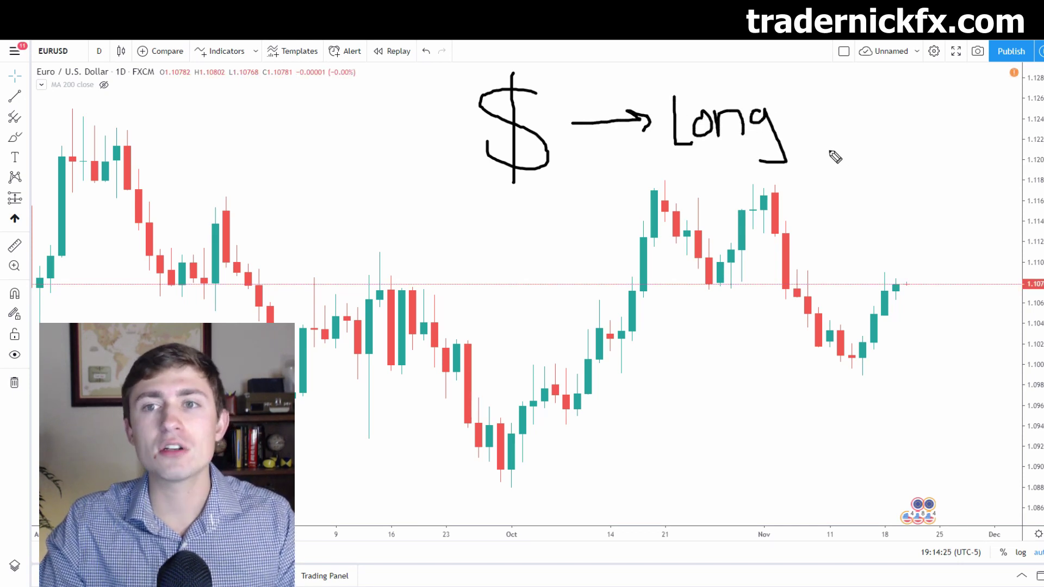
{"action": "mouse_move", "coordinate": [827, 154]}
{"action": "left_mouse_down"}
{"action": "mouse_move", "coordinate": [865, 101]}
{"action": "mouse_move", "coordinate": [873, 116]}
{"action": "left_mouse_up"}
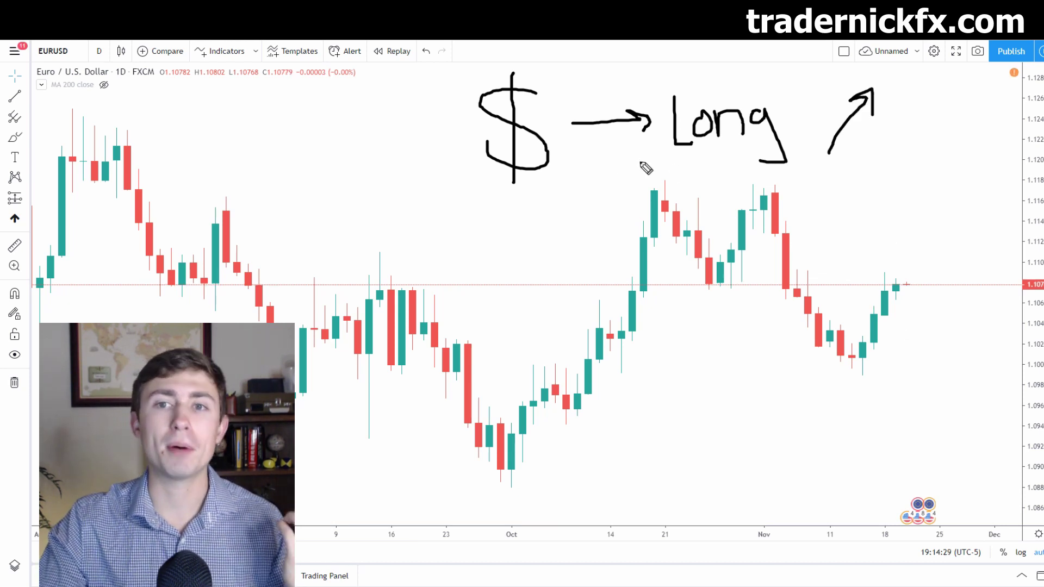
{"action": "mouse_move", "coordinate": [636, 162]}
{"action": "left_mouse_down"}
{"action": "mouse_move", "coordinate": [786, 162]}
{"action": "mouse_move", "coordinate": [808, 177]}
{"action": "left_mouse_up"}
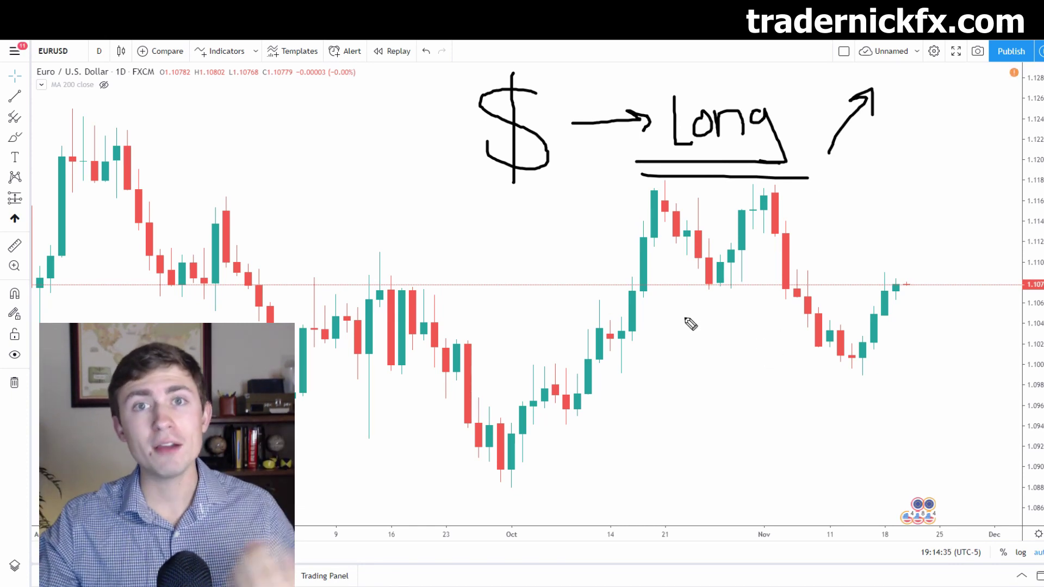
Step: Draw a rising curved arrow with four horizontal tick marks below the October candles, and clear all freehand annotations
{"action": "mouse_move", "coordinate": [651, 460]}
{"action": "left_mouse_down"}
{"action": "mouse_move", "coordinate": [718, 384]}
{"action": "mouse_move", "coordinate": [742, 314]}
{"action": "mouse_move", "coordinate": [747, 334]}
{"action": "left_mouse_up"}
{"action": "left_click_drag", "start_coordinate": [689, 381], "coordinate": [696, 380]}
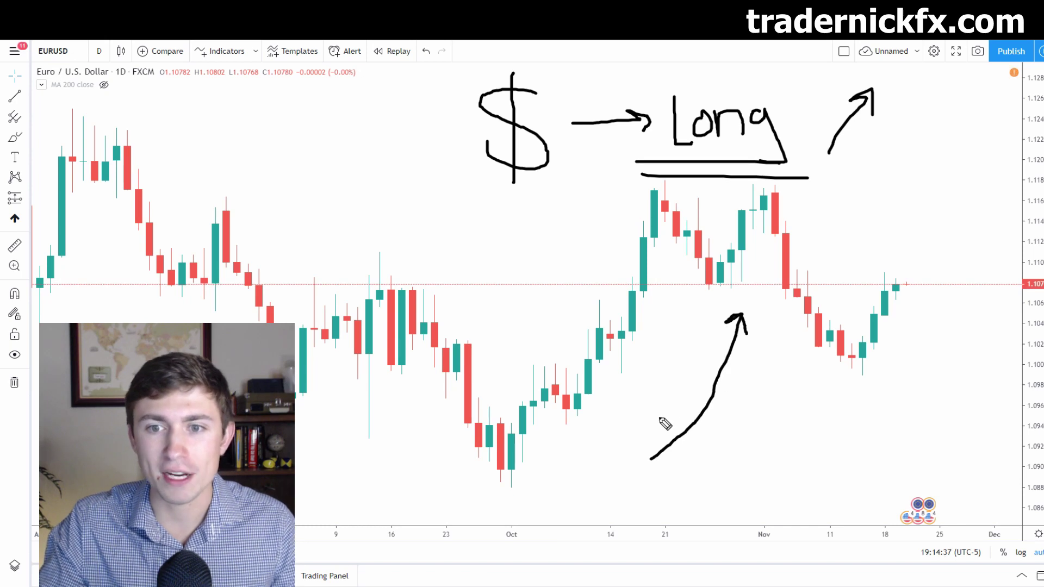
{"action": "mouse_move", "coordinate": [658, 417]}
{"action": "left_mouse_down"}
{"action": "mouse_move", "coordinate": [706, 415]}
{"action": "mouse_move", "coordinate": [735, 370]}
{"action": "left_mouse_up"}
{"action": "mouse_move", "coordinate": [716, 351]}
{"action": "left_mouse_down"}
{"action": "mouse_move", "coordinate": [746, 346]}
{"action": "mouse_move", "coordinate": [755, 323]}
{"action": "left_mouse_up"}
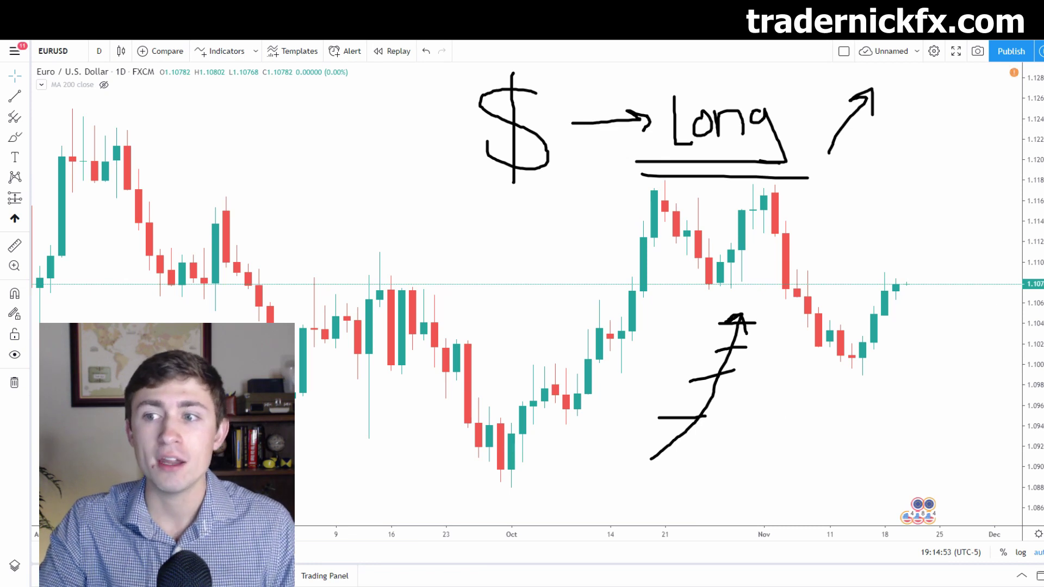
{"action": "key", "text": "ctrl+alt+h"}
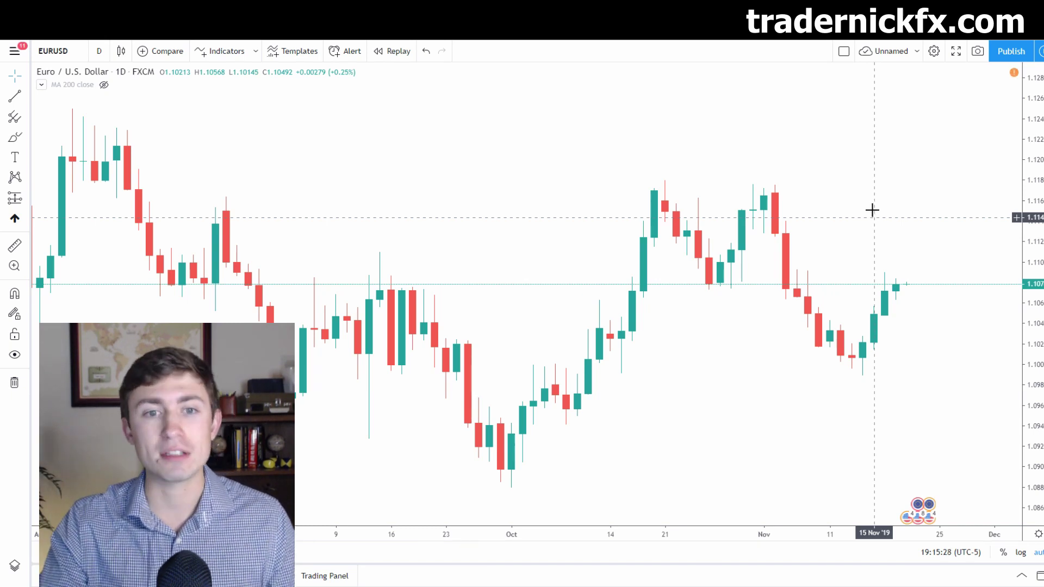
Step: Draw a rectangle over the two recent highs from 15 Oct '19 to 25 Nov '19, spanning about 1.118 to 1.115
{"action": "scroll", "coordinate": [563, 217], "scroll_direction": "up", "scroll_amount": 3}
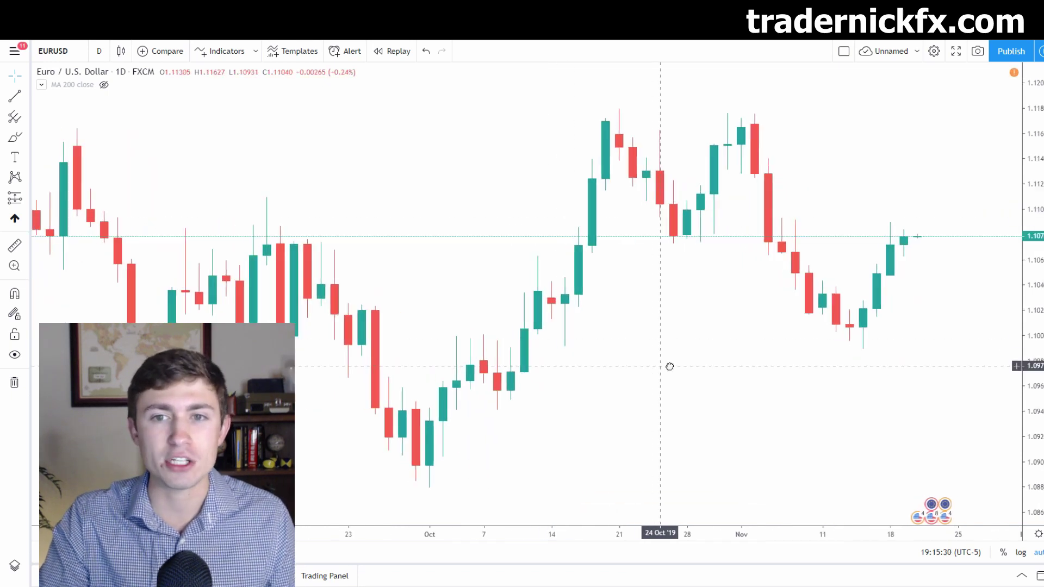
{"action": "left_click_drag", "start_coordinate": [669, 366], "coordinate": [705, 258]}
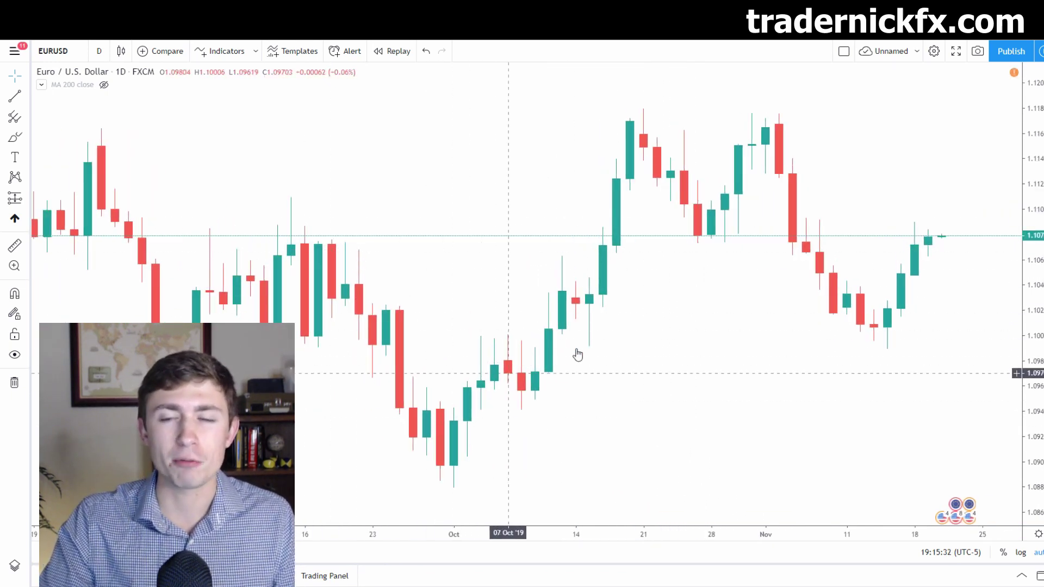
{"action": "left_click", "coordinate": [27, 139]}
{"action": "left_click", "coordinate": [70, 158]}
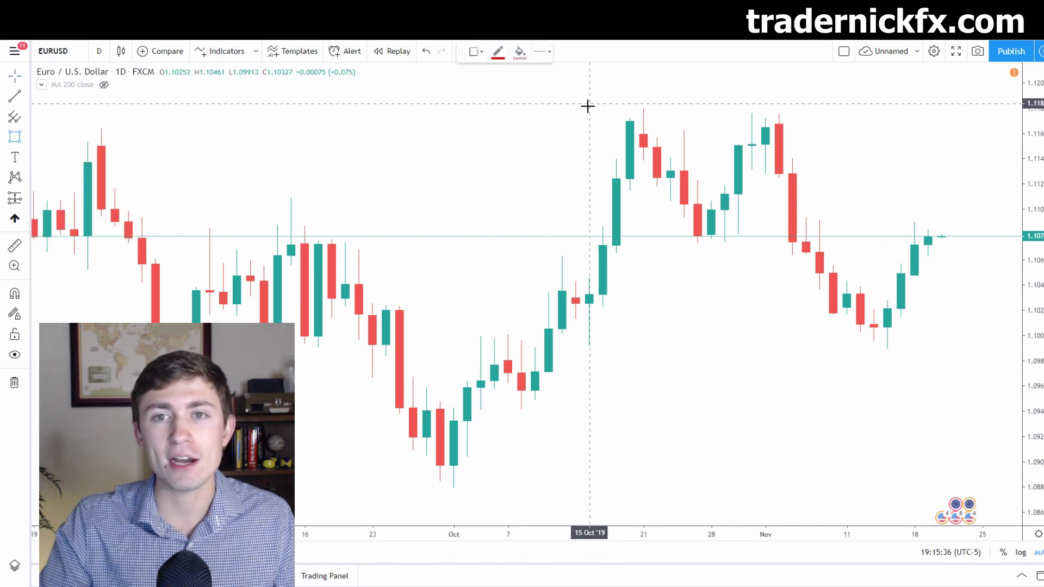
{"action": "left_click_drag", "start_coordinate": [588, 106], "coordinate": [985, 141]}
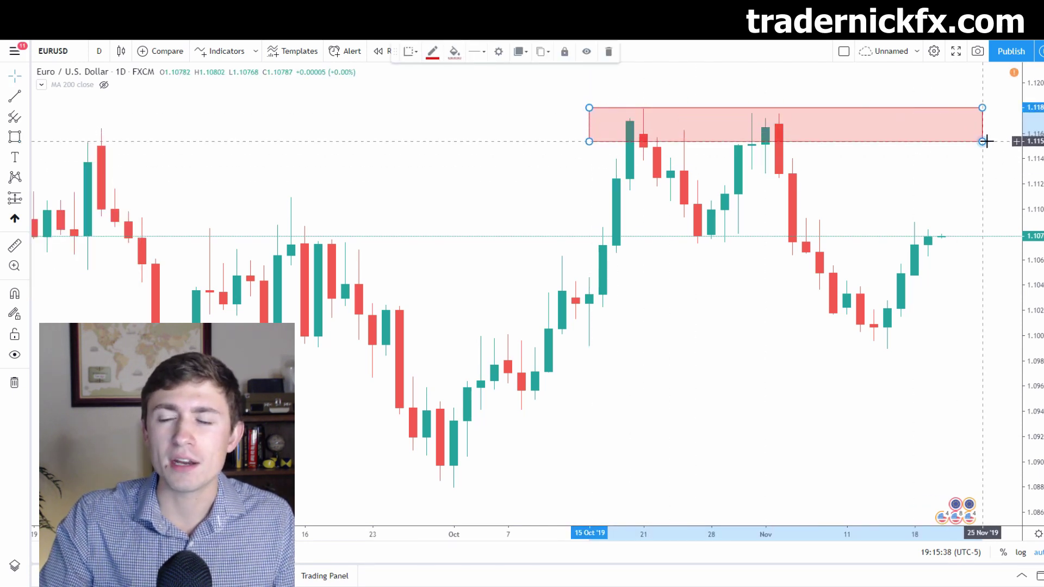
{"action": "left_click", "coordinate": [746, 163]}
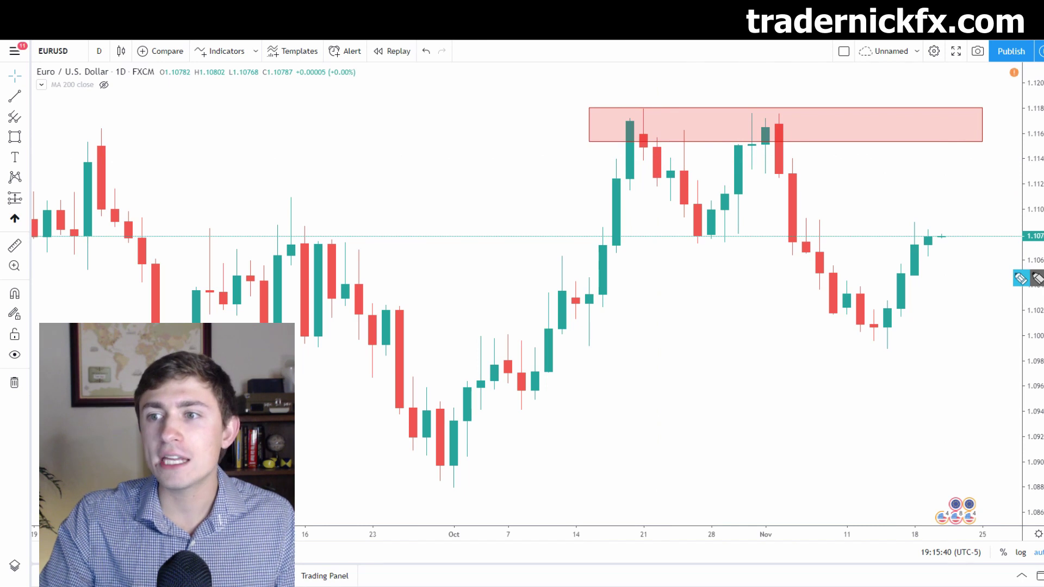
Step: Annotate the red zone with a boxed "Supply" label, circles on both highs and arrows tracing the price swings, and clear the annotations
{"action": "mouse_move", "coordinate": [485, 299]}
{"action": "left_mouse_down"}
{"action": "mouse_move", "coordinate": [594, 175]}
{"action": "mouse_move", "coordinate": [590, 161]}
{"action": "mouse_move", "coordinate": [607, 177]}
{"action": "left_mouse_up"}
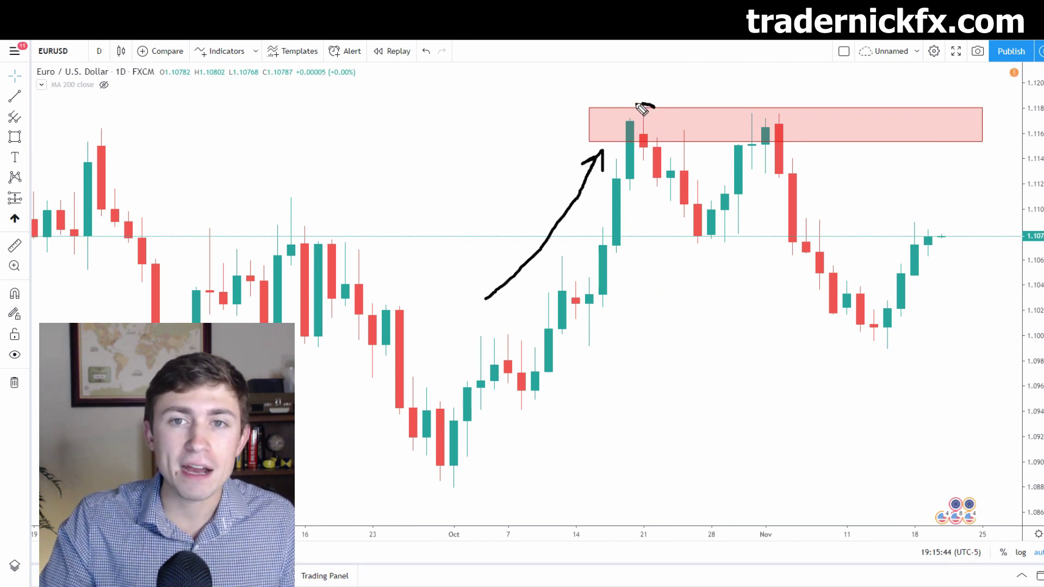
{"action": "mouse_move", "coordinate": [641, 108]}
{"action": "left_mouse_down"}
{"action": "mouse_move", "coordinate": [603, 136]}
{"action": "mouse_move", "coordinate": [660, 138]}
{"action": "mouse_move", "coordinate": [652, 104]}
{"action": "left_mouse_up"}
{"action": "mouse_move", "coordinate": [508, 114]}
{"action": "left_mouse_down"}
{"action": "mouse_move", "coordinate": [480, 129]}
{"action": "mouse_move", "coordinate": [562, 123]}
{"action": "mouse_move", "coordinate": [571, 141]}
{"action": "left_mouse_up"}
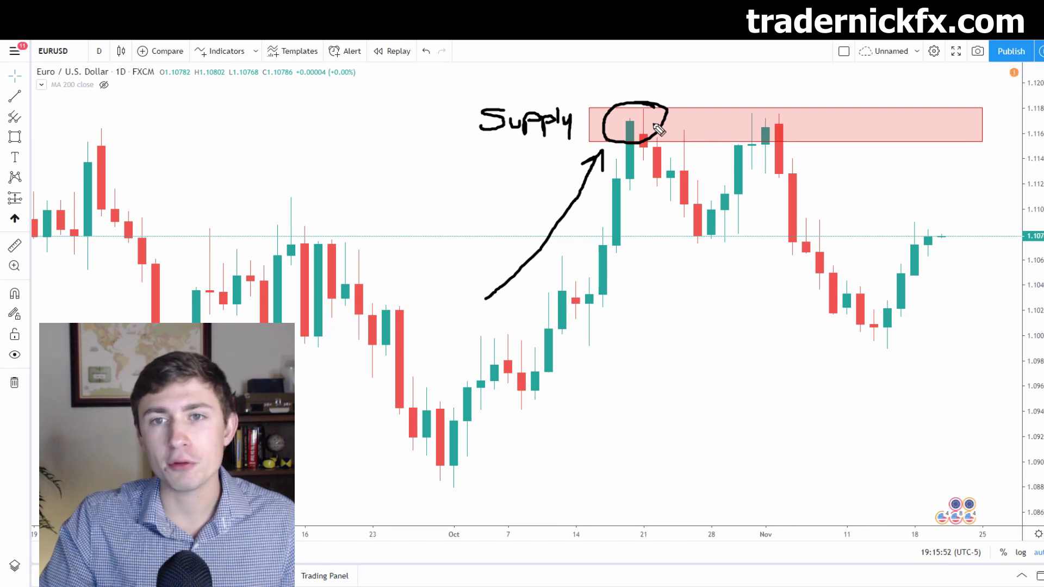
{"action": "mouse_move", "coordinate": [657, 129]}
{"action": "left_mouse_down"}
{"action": "mouse_move", "coordinate": [700, 173]}
{"action": "mouse_move", "coordinate": [680, 178]}
{"action": "mouse_move", "coordinate": [738, 152]}
{"action": "mouse_move", "coordinate": [747, 127]}
{"action": "mouse_move", "coordinate": [792, 136]}
{"action": "mouse_move", "coordinate": [759, 112]}
{"action": "mouse_move", "coordinate": [810, 134]}
{"action": "mouse_move", "coordinate": [881, 250]}
{"action": "left_mouse_up"}
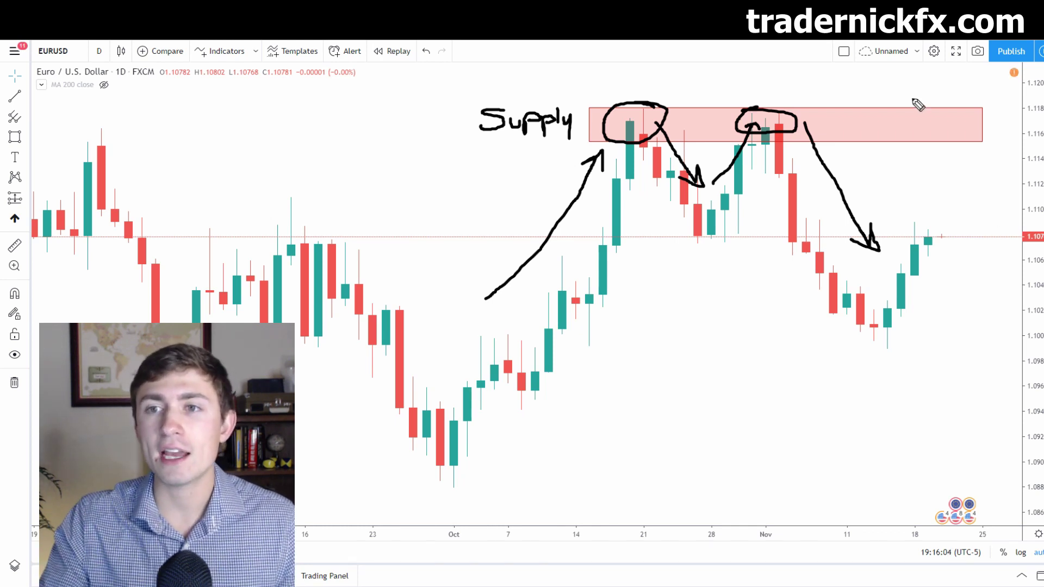
{"action": "mouse_move", "coordinate": [455, 139]}
{"action": "left_mouse_down"}
{"action": "mouse_move", "coordinate": [580, 141]}
{"action": "mouse_move", "coordinate": [580, 99]}
{"action": "mouse_move", "coordinate": [454, 96]}
{"action": "mouse_move", "coordinate": [452, 141]}
{"action": "mouse_move", "coordinate": [488, 134]}
{"action": "left_mouse_up"}
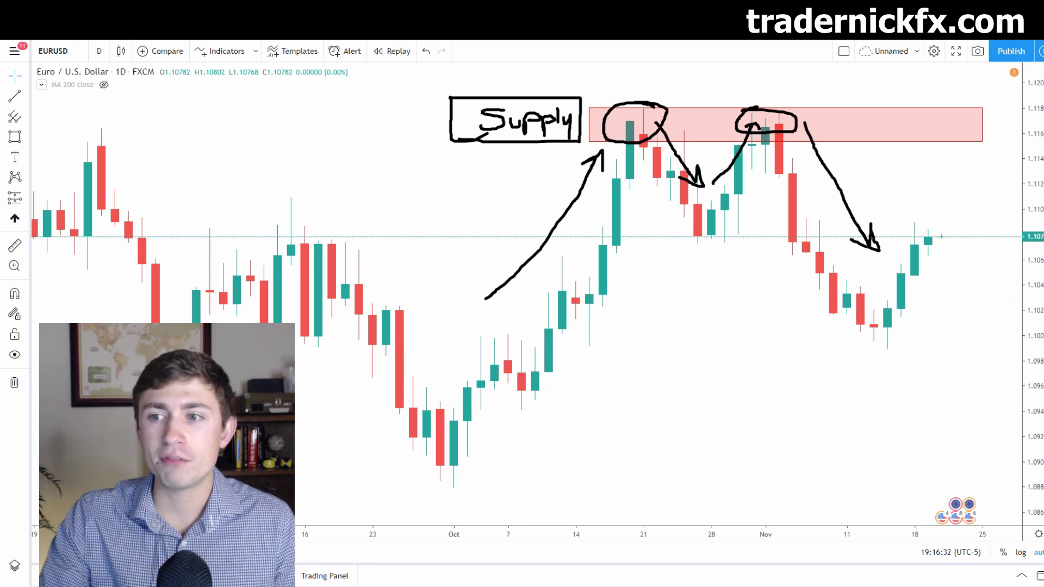
{"action": "key", "text": "Escape"}
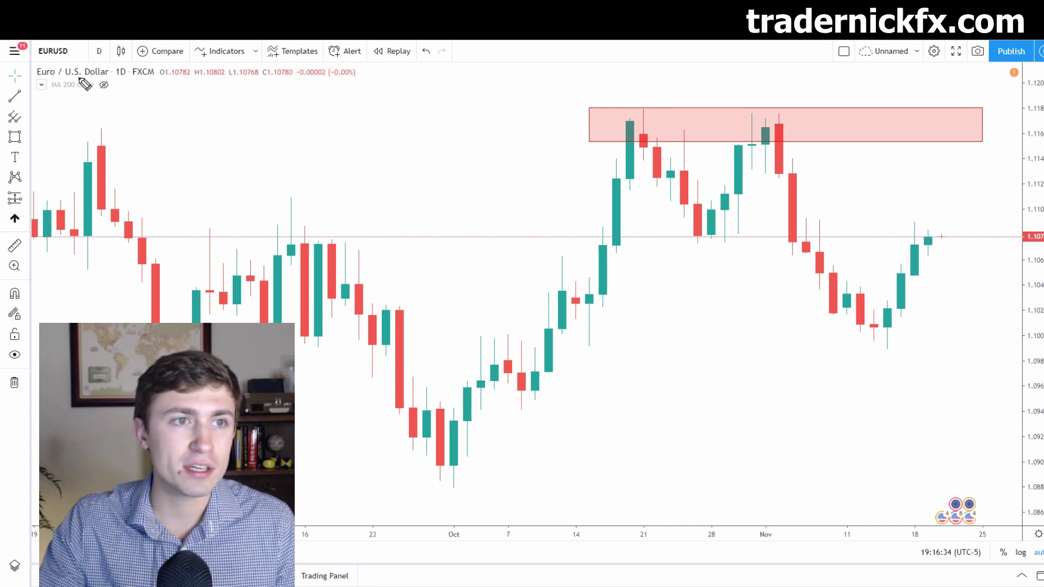
Step: Underline "U.S. Dollar", mark the red zone with an arrow, two circled highs and a falling arrow, and clear the annotations
{"action": "left_click_drag", "start_coordinate": [56, 79], "coordinate": [116, 78]}
{"action": "left_click_drag", "start_coordinate": [461, 120], "coordinate": [540, 120]}
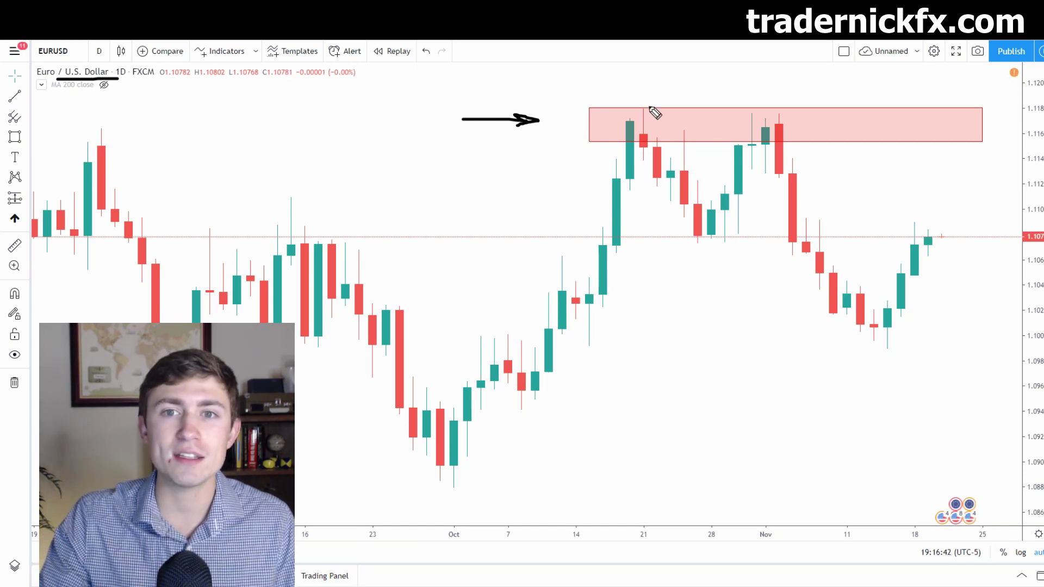
{"action": "mouse_move", "coordinate": [652, 110]}
{"action": "left_mouse_down"}
{"action": "mouse_move", "coordinate": [619, 143]}
{"action": "mouse_move", "coordinate": [651, 107]}
{"action": "left_mouse_up"}
{"action": "mouse_move", "coordinate": [757, 104]}
{"action": "left_mouse_down"}
{"action": "mouse_move", "coordinate": [782, 146]}
{"action": "mouse_move", "coordinate": [721, 139]}
{"action": "left_mouse_up"}
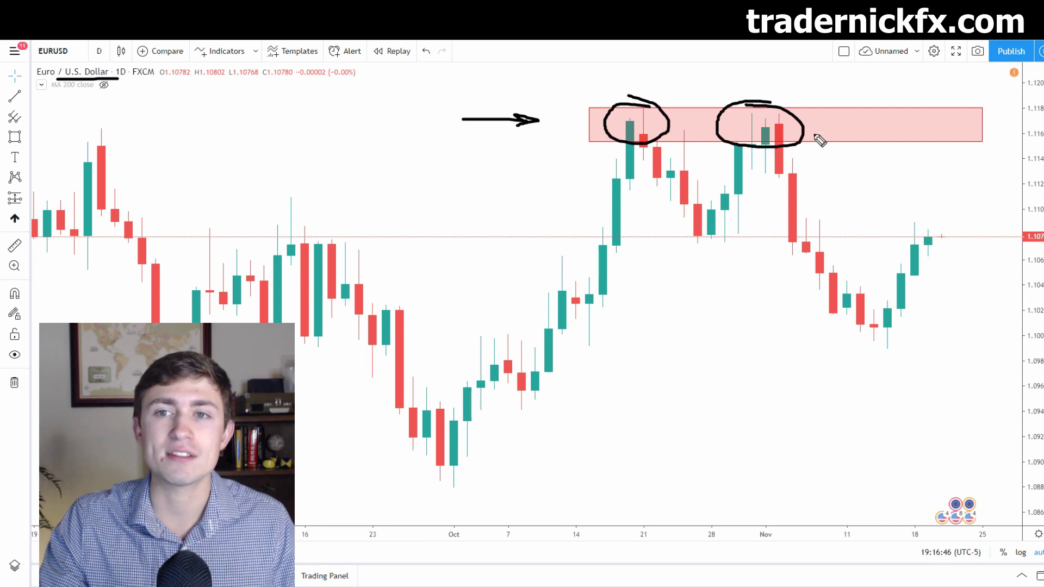
{"action": "left_click_drag", "start_coordinate": [805, 124], "coordinate": [865, 237]}
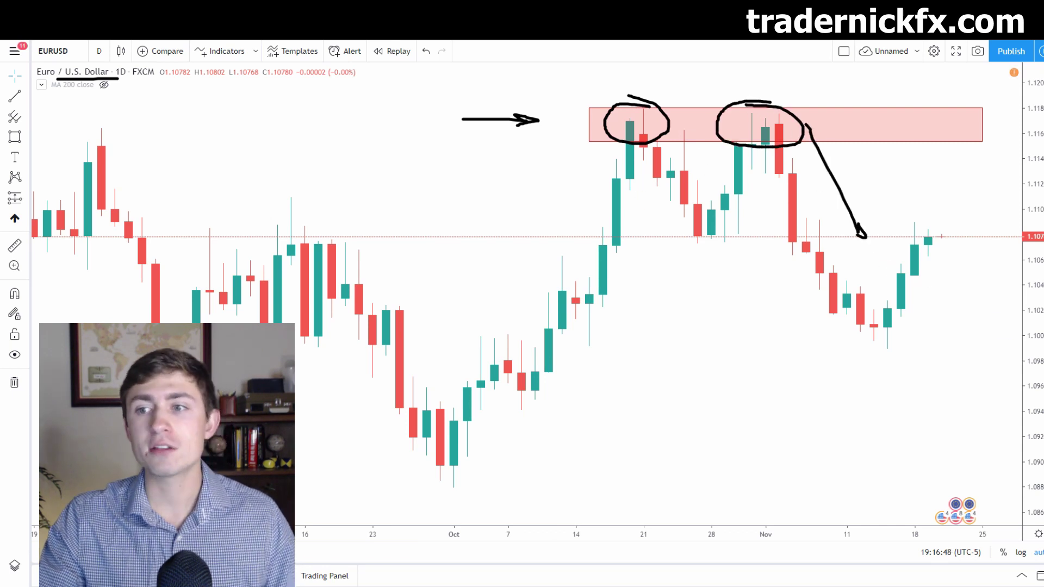
{"action": "key", "text": "Escape"}
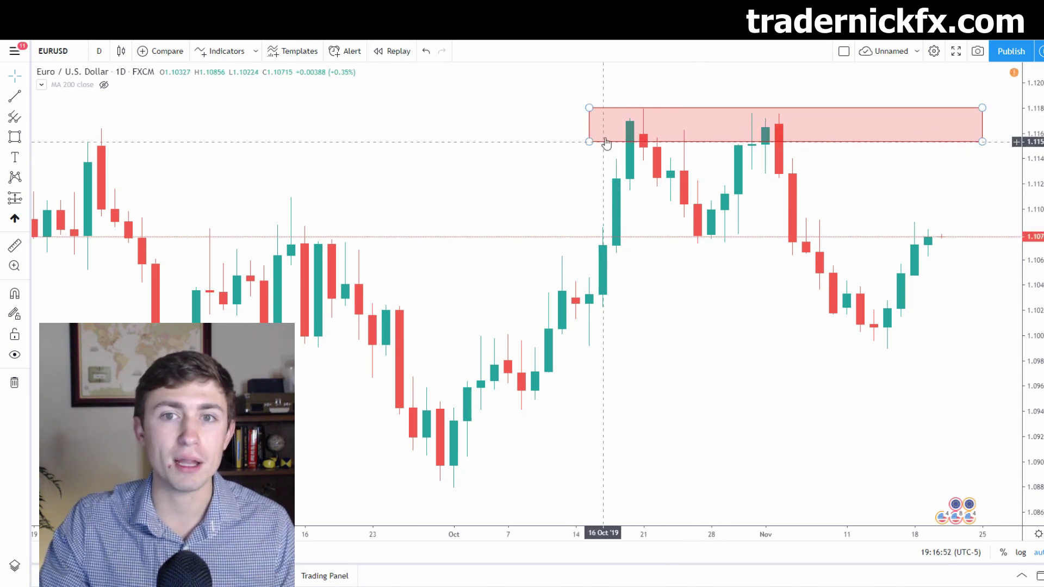
Step: Draw a rectangle over the September and October lows from 28 Aug '19 to 05 Dec '19, spanning about 1.094 to 1.089
{"action": "scroll", "coordinate": [436, 187], "scroll_direction": "down", "scroll_amount": 5}
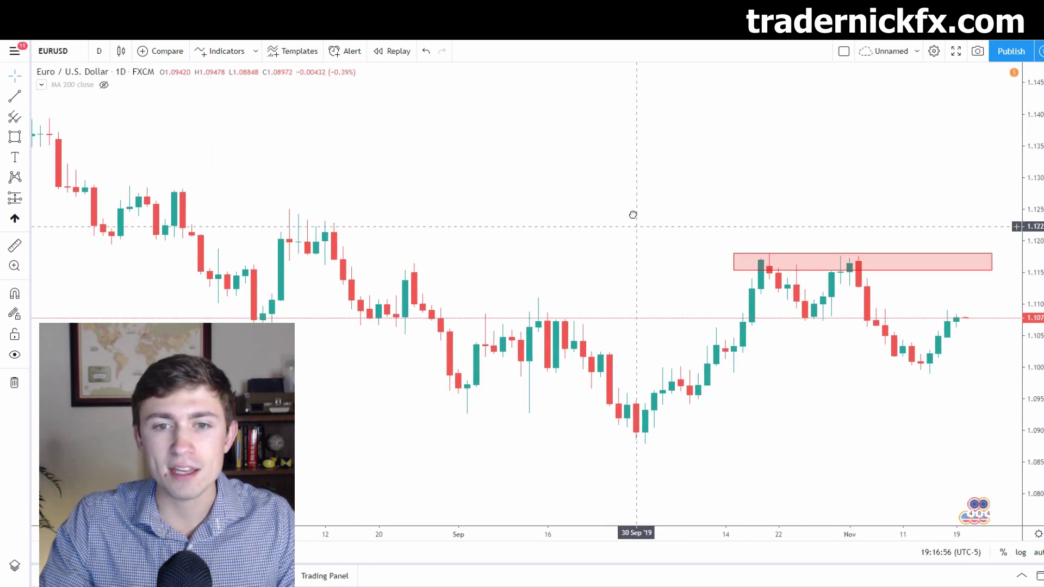
{"action": "scroll", "coordinate": [565, 185], "scroll_direction": "down", "scroll_amount": 4}
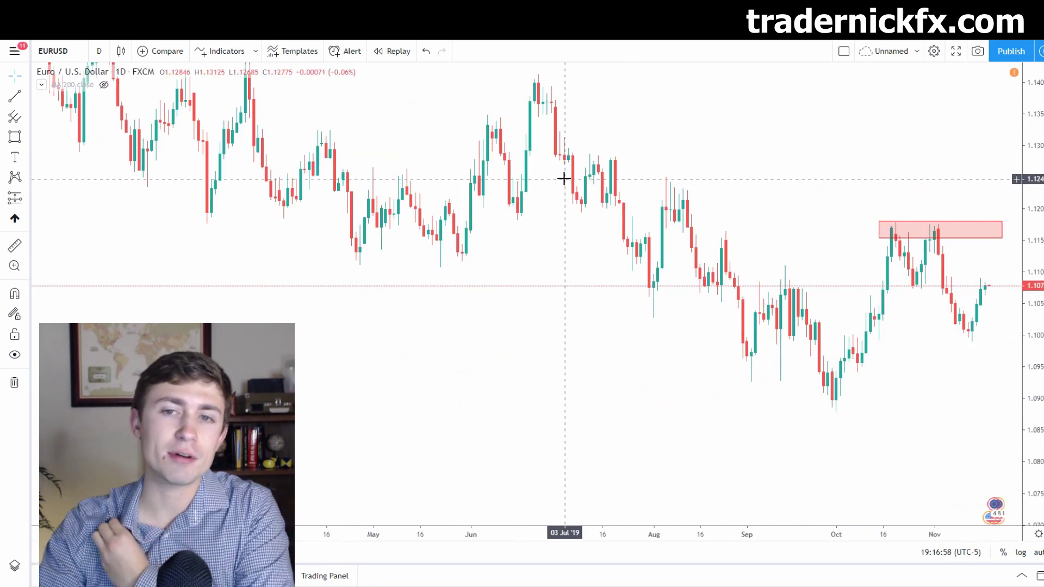
{"action": "scroll", "coordinate": [736, 168], "scroll_direction": "right", "scroll_amount": 3}
{"action": "scroll", "coordinate": [926, 191], "scroll_direction": "right", "scroll_amount": 3}
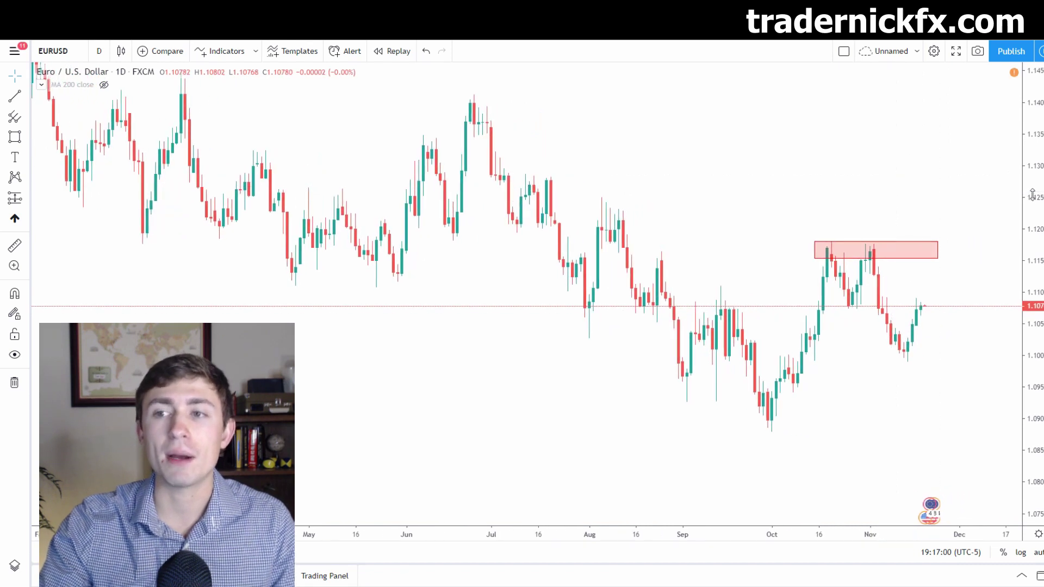
{"action": "left_click_drag", "start_coordinate": [1037, 156], "coordinate": [1036, 173]}
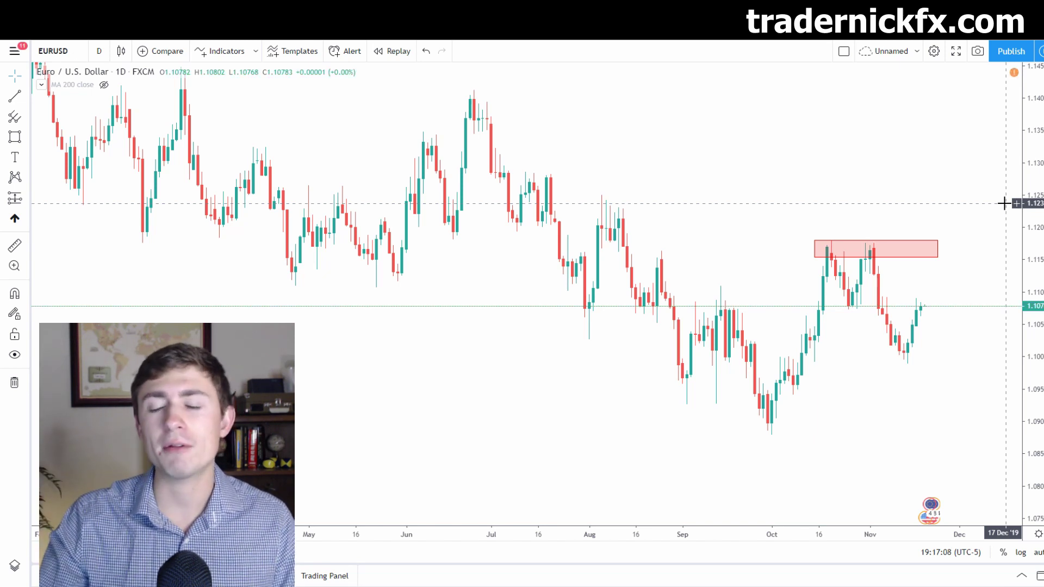
{"action": "scroll", "coordinate": [617, 198], "scroll_direction": "up", "scroll_amount": 5}
{"action": "mouse_move", "coordinate": [618, 198]}
{"action": "left_mouse_down"}
{"action": "mouse_move", "coordinate": [543, 194]}
{"action": "mouse_move", "coordinate": [634, 189]}
{"action": "left_mouse_up"}
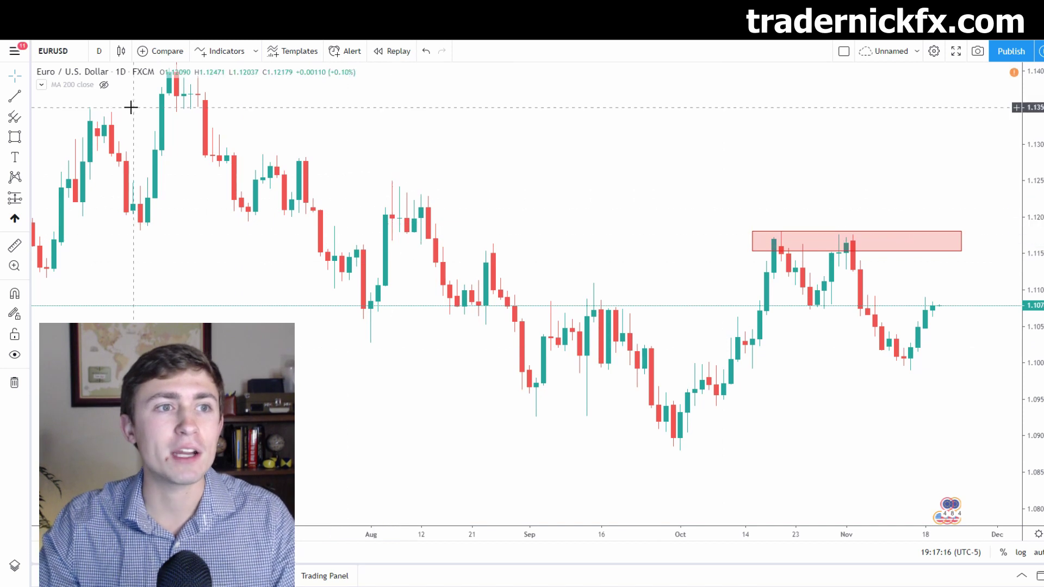
{"action": "left_click_drag", "start_coordinate": [582, 404], "coordinate": [504, 382]}
{"action": "left_click", "coordinate": [14, 137]}
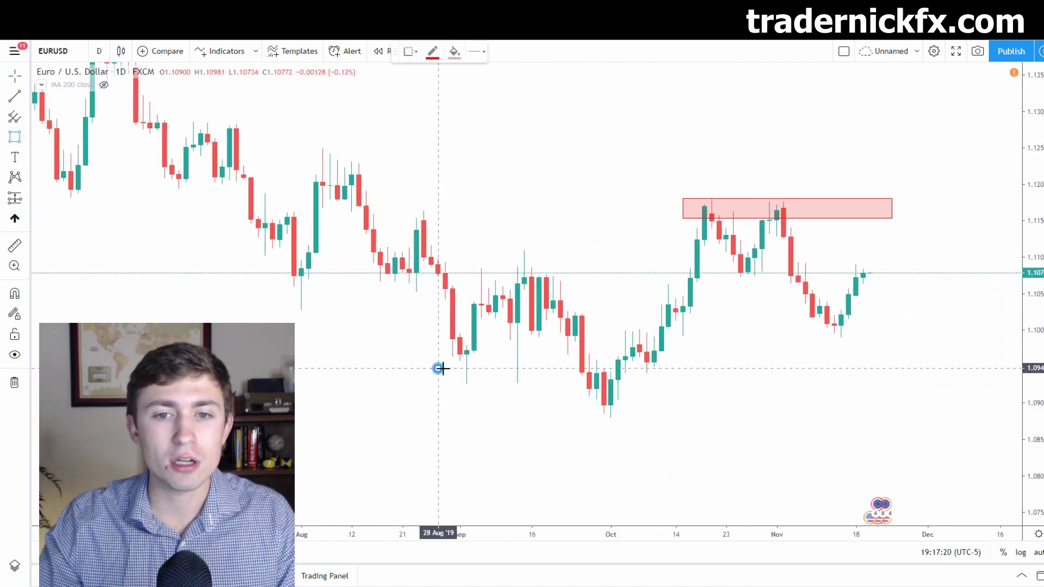
{"action": "left_click_drag", "start_coordinate": [438, 368], "coordinate": [950, 404]}
Step: Change the lower rectangle's border and fill colours to bright green and deselect it
{"action": "left_click", "coordinate": [366, 51]}
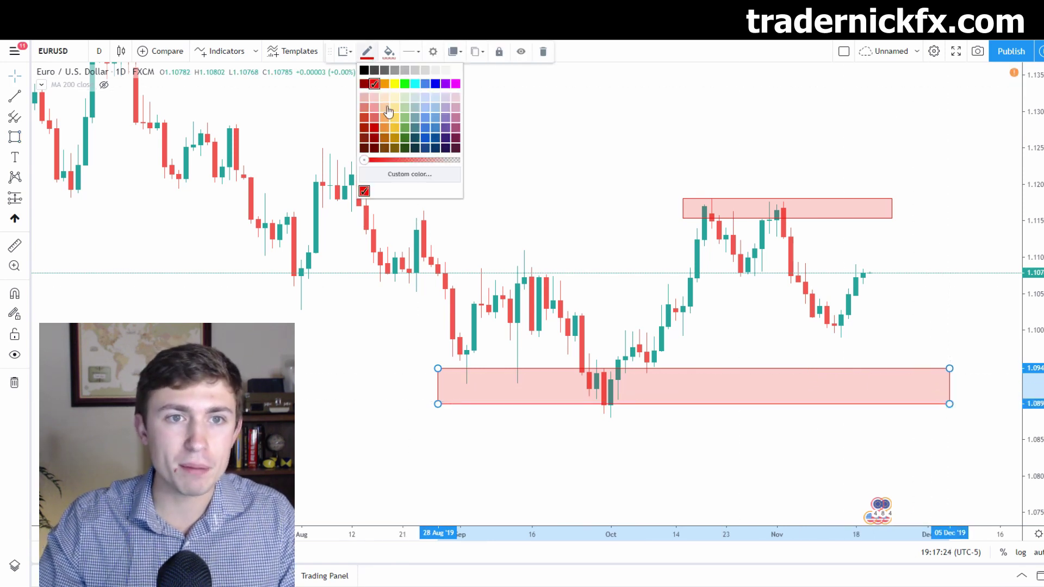
{"action": "left_click", "coordinate": [405, 83]}
{"action": "left_click", "coordinate": [388, 52]}
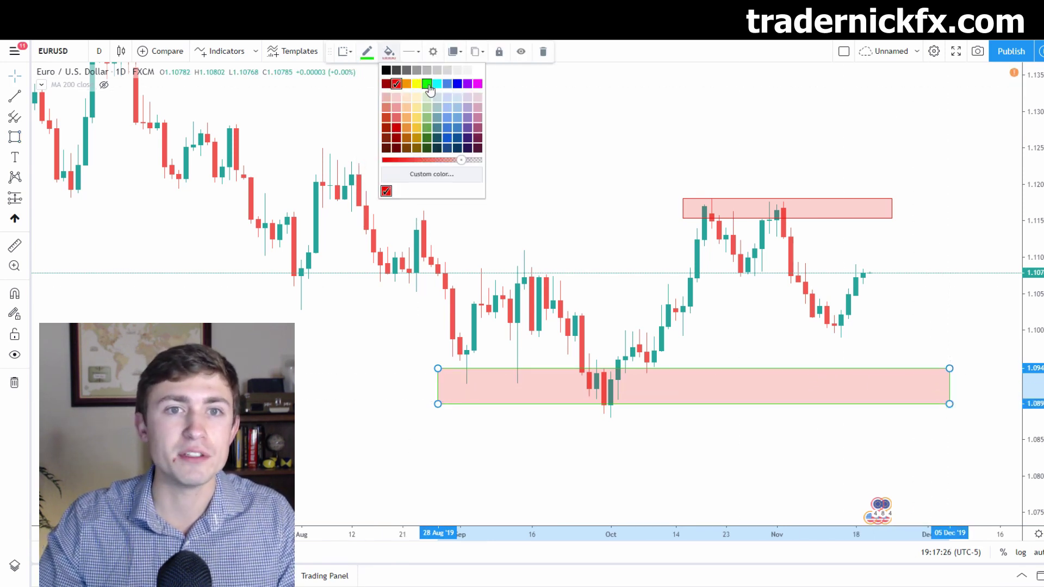
{"action": "left_click", "coordinate": [429, 85]}
{"action": "left_click", "coordinate": [638, 193]}
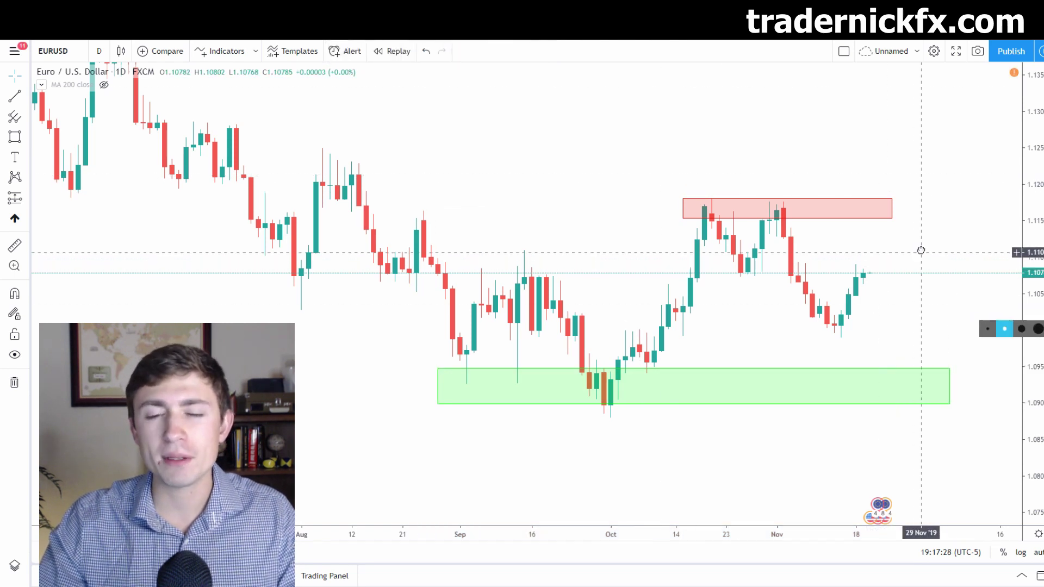
Step: Handwrite "Demand" inside the green zone and circle the three places where price dips into it
{"action": "left_click_drag", "start_coordinate": [921, 251], "coordinate": [929, 226]}
{"action": "left_click_drag", "start_coordinate": [1036, 316], "coordinate": [1036, 258]}
{"action": "left_click_drag", "start_coordinate": [967, 266], "coordinate": [928, 254]}
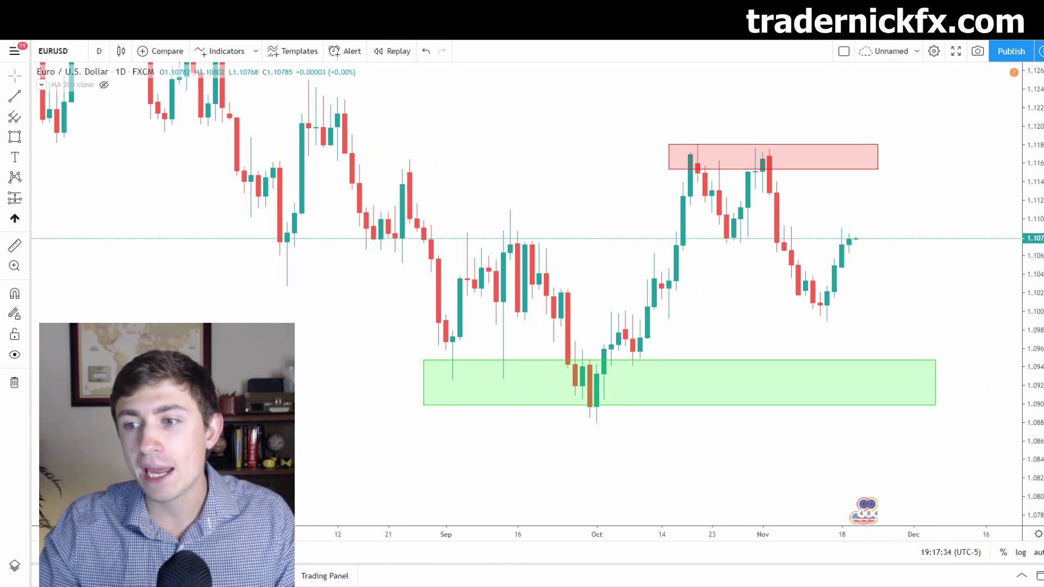
{"action": "left_click_drag", "start_coordinate": [737, 371], "coordinate": [738, 405]}
{"action": "mouse_move", "coordinate": [739, 369]}
{"action": "left_mouse_down"}
{"action": "mouse_move", "coordinate": [753, 376]}
{"action": "mouse_move", "coordinate": [742, 405]}
{"action": "mouse_move", "coordinate": [829, 391]}
{"action": "mouse_move", "coordinate": [855, 373]}
{"action": "mouse_move", "coordinate": [853, 405]}
{"action": "left_mouse_up"}
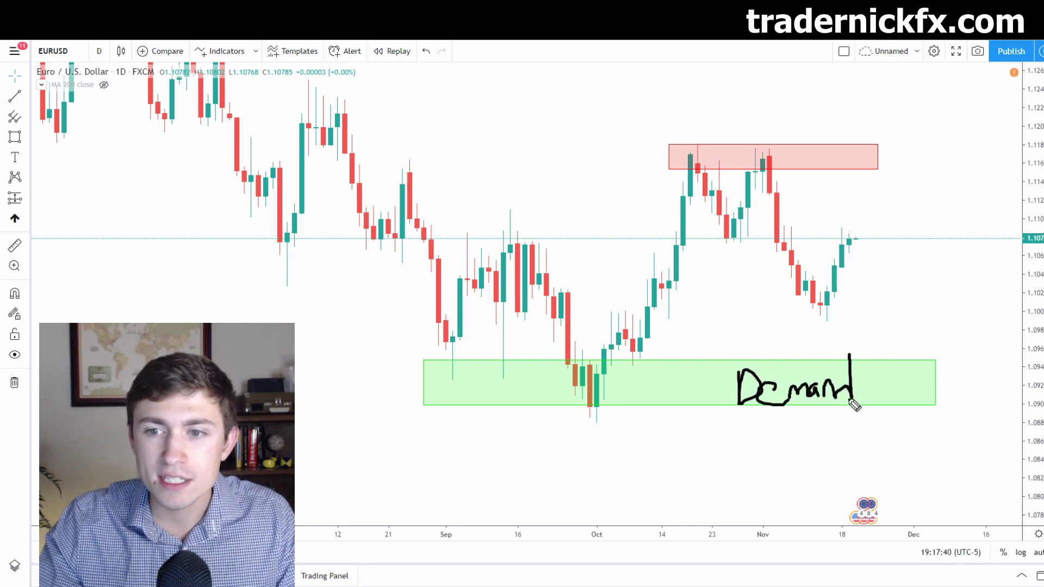
{"action": "mouse_move", "coordinate": [459, 366]}
{"action": "left_mouse_down"}
{"action": "mouse_move", "coordinate": [445, 388]}
{"action": "mouse_move", "coordinate": [465, 361]}
{"action": "mouse_move", "coordinate": [522, 355]}
{"action": "left_mouse_up"}
{"action": "mouse_move", "coordinate": [606, 363]}
{"action": "left_mouse_down"}
{"action": "mouse_move", "coordinate": [590, 352]}
{"action": "mouse_move", "coordinate": [565, 394]}
{"action": "mouse_move", "coordinate": [579, 382]}
{"action": "left_mouse_up"}
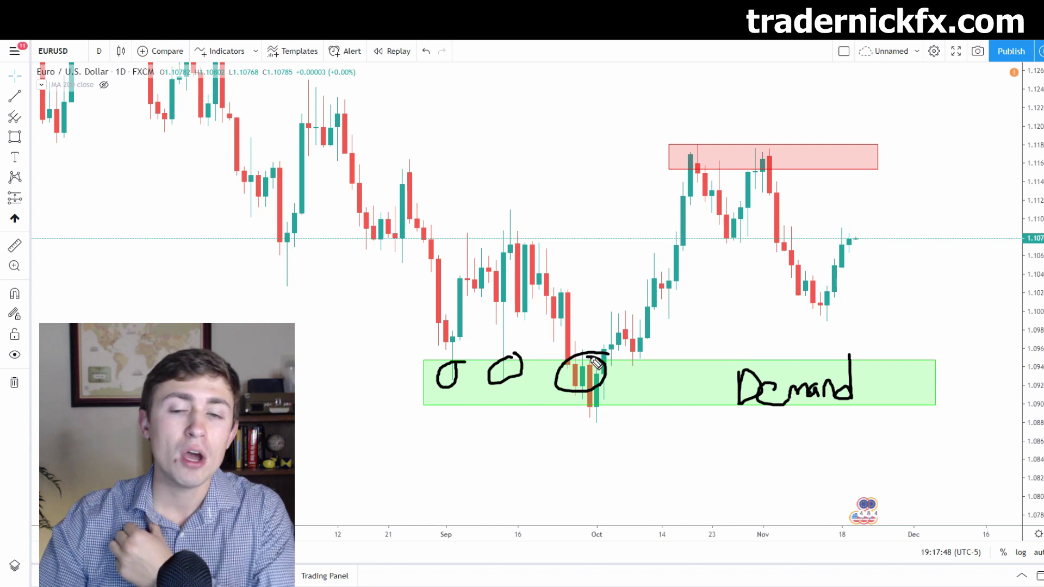
Step: Draw a rising arrow from the last circled low up to the red supply zone and clear the handwritten annotations
{"action": "mouse_move", "coordinate": [582, 338]}
{"action": "left_mouse_down"}
{"action": "mouse_move", "coordinate": [653, 217]}
{"action": "mouse_move", "coordinate": [655, 161]}
{"action": "mouse_move", "coordinate": [677, 171]}
{"action": "left_mouse_up"}
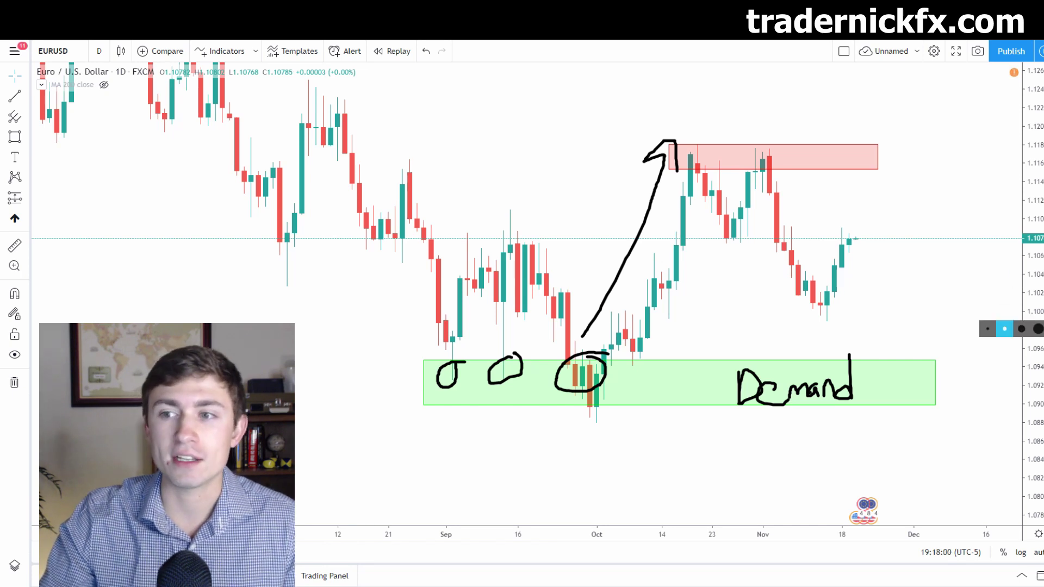
{"action": "key", "text": "e"}
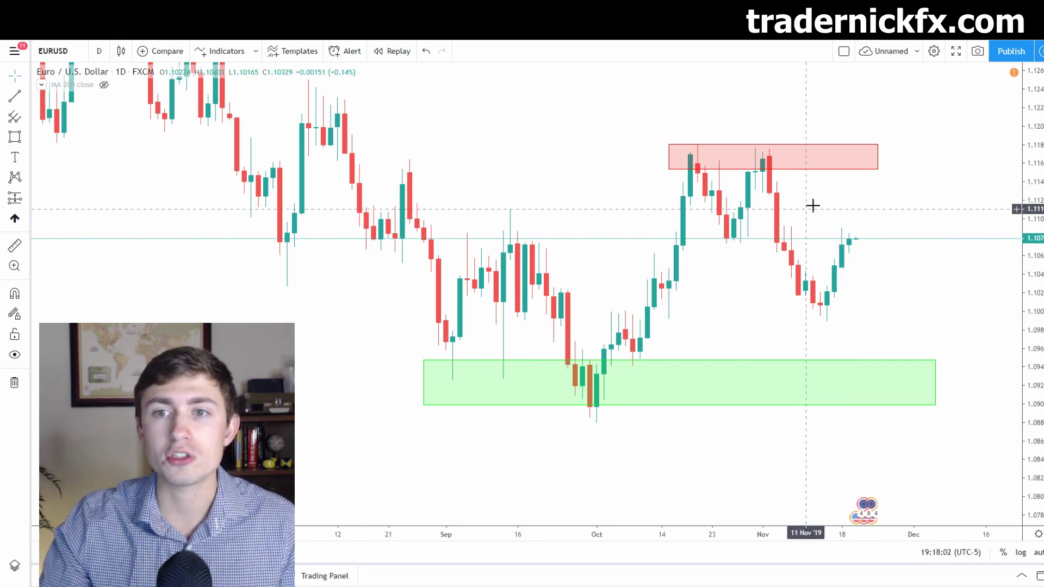
Step: Show the hidden 200-period moving average and compare it with price back through early 2019
{"action": "left_click", "coordinate": [103, 86]}
{"action": "scroll", "coordinate": [625, 161], "scroll_direction": "down", "scroll_amount": 5}
{"action": "left_click_drag", "start_coordinate": [700, 160], "coordinate": [612, 162]}
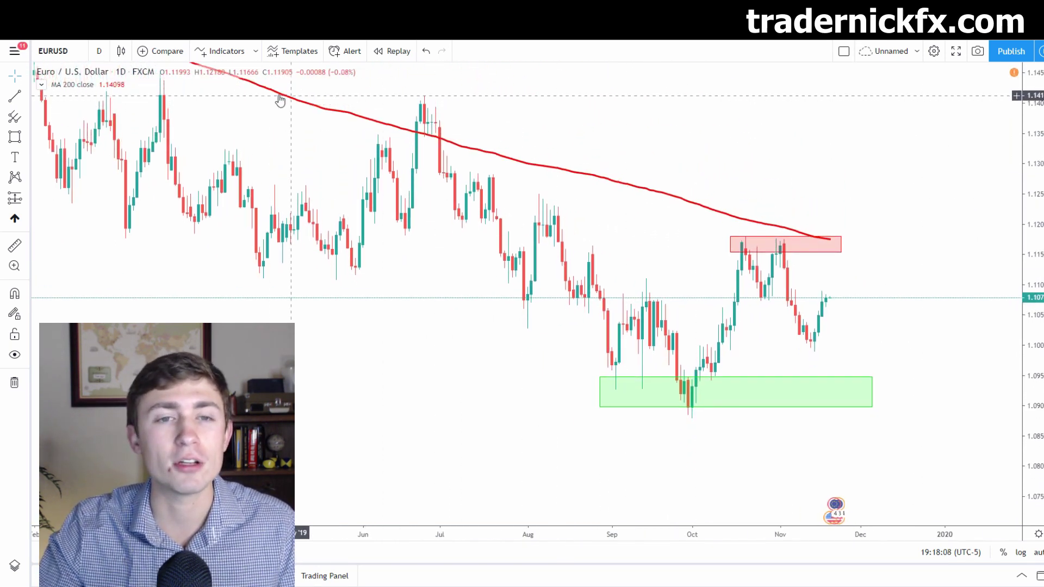
{"action": "scroll", "coordinate": [642, 199], "scroll_direction": "up", "scroll_amount": 4}
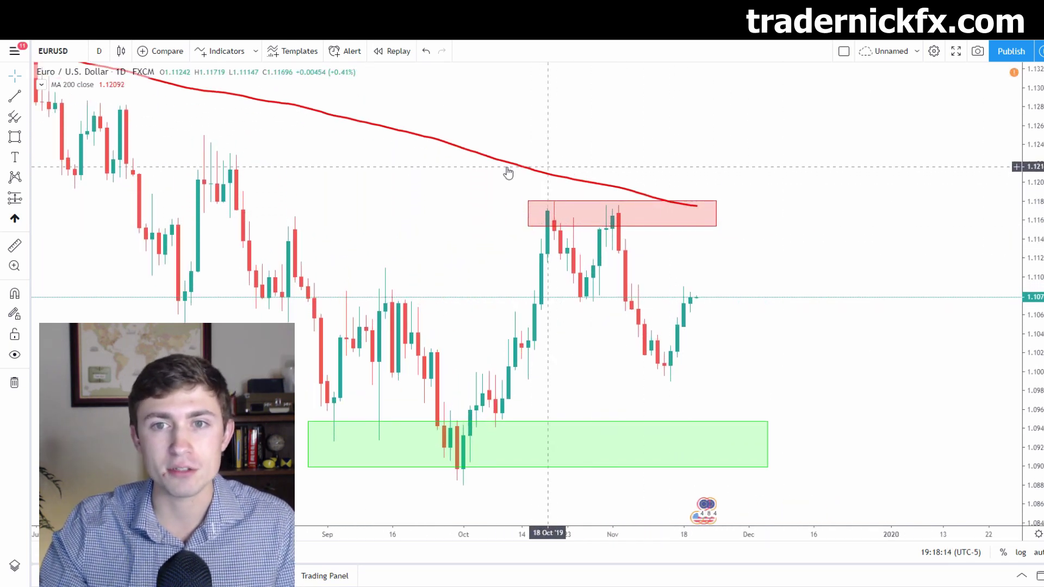
{"action": "scroll", "coordinate": [524, 207], "scroll_direction": "down", "scroll_amount": 5}
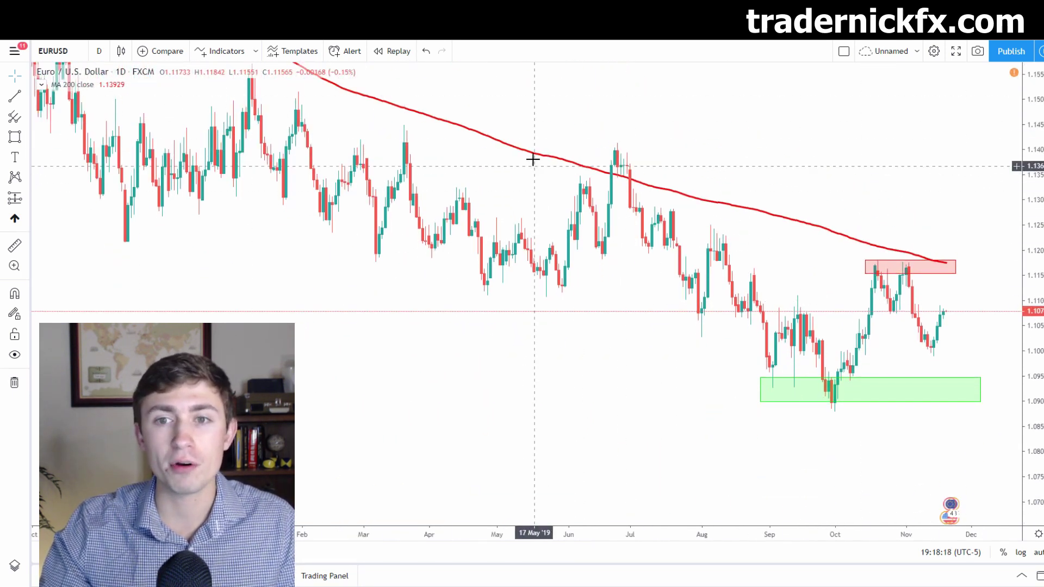
{"action": "left_click_drag", "start_coordinate": [616, 165], "coordinate": [671, 170]}
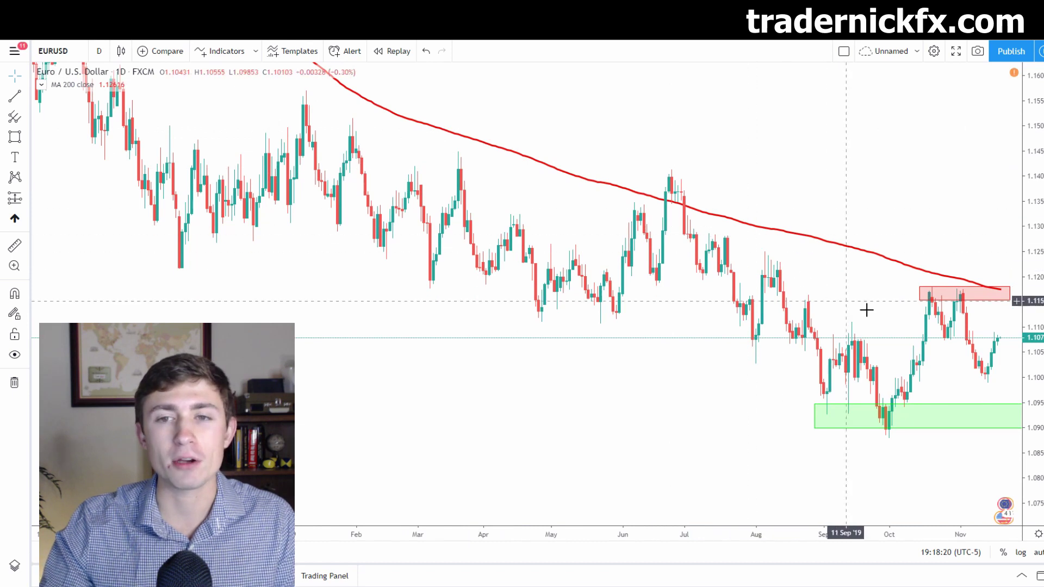
Step: Circle the spot near 19 November where the 200-period moving average meets the red supply zone
{"action": "scroll", "coordinate": [870, 202], "scroll_direction": "up", "scroll_amount": 5}
{"action": "left_click_drag", "start_coordinate": [904, 200], "coordinate": [793, 189]}
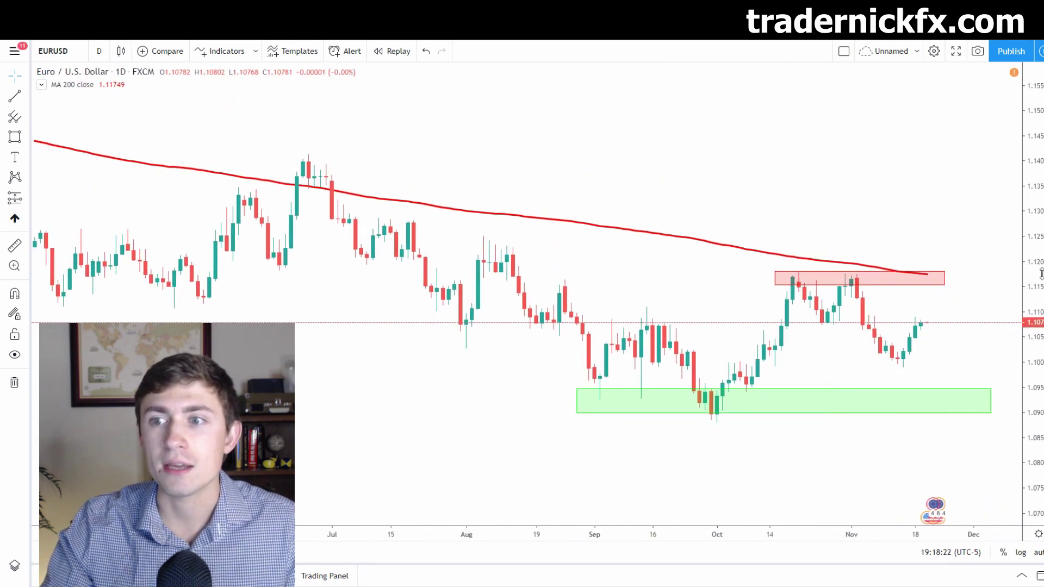
{"action": "scroll", "coordinate": [978, 296], "scroll_direction": "up", "scroll_amount": 2}
{"action": "scroll", "coordinate": [984, 304], "scroll_direction": "up", "scroll_amount": 3}
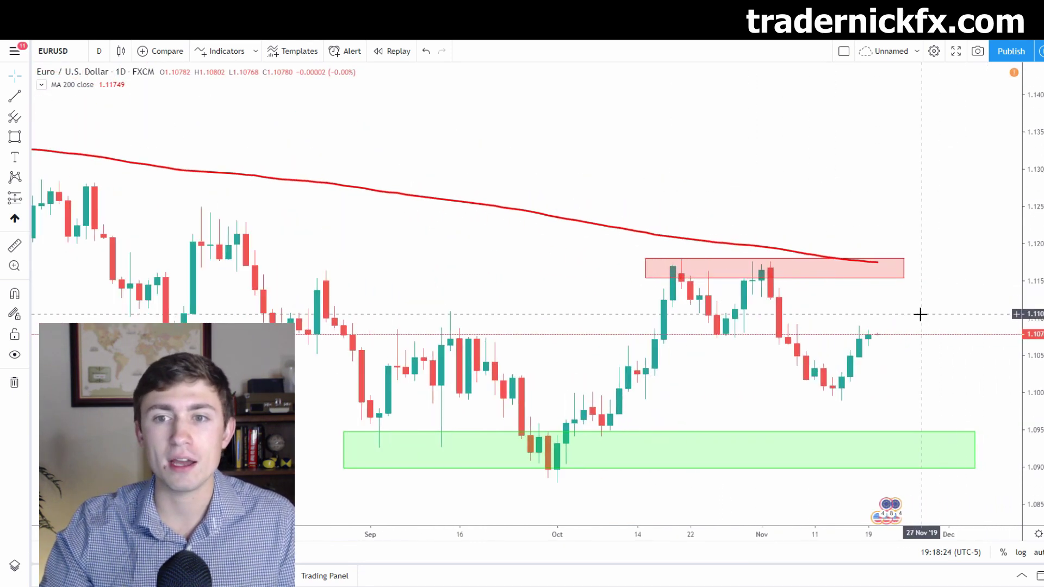
{"action": "left_click_drag", "start_coordinate": [1035, 307], "coordinate": [1036, 260]}
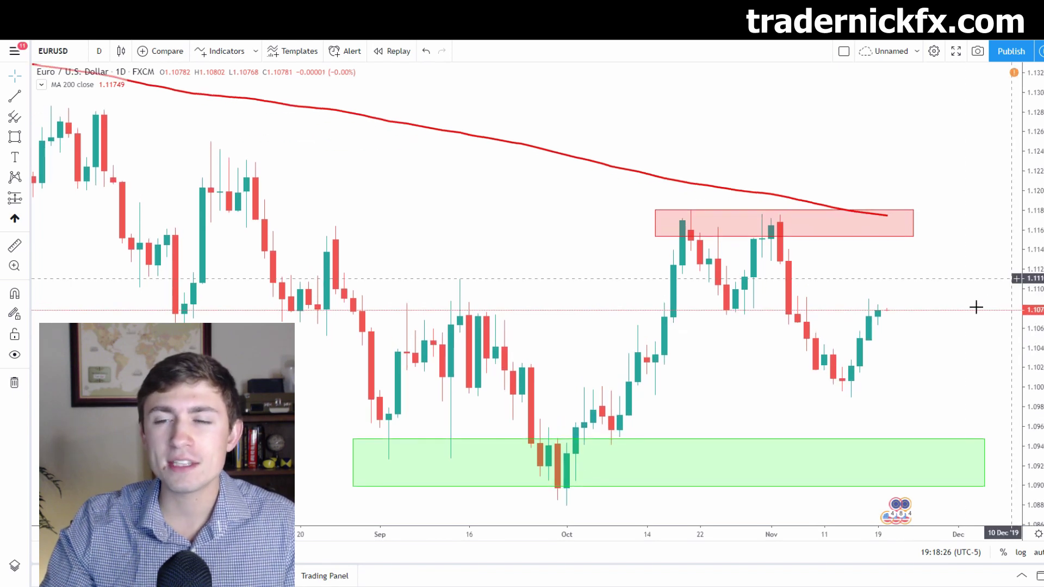
{"action": "left_click_drag", "start_coordinate": [973, 305], "coordinate": [964, 272]}
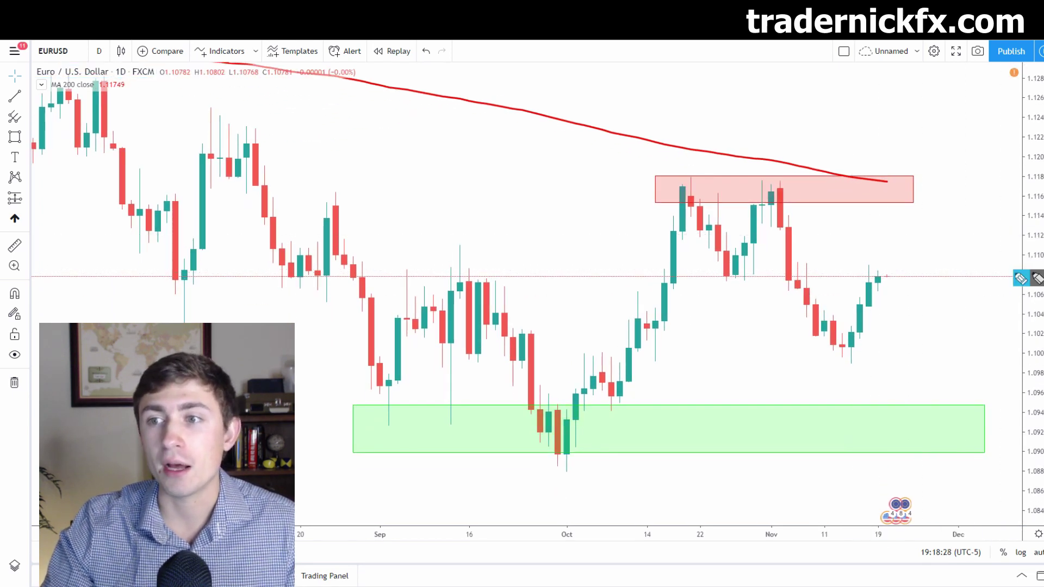
{"action": "mouse_move", "coordinate": [911, 176]}
{"action": "left_mouse_down"}
{"action": "mouse_move", "coordinate": [892, 179]}
{"action": "mouse_move", "coordinate": [892, 200]}
{"action": "mouse_move", "coordinate": [927, 200]}
{"action": "mouse_move", "coordinate": [927, 181]}
{"action": "mouse_move", "coordinate": [894, 177]}
{"action": "left_mouse_up"}
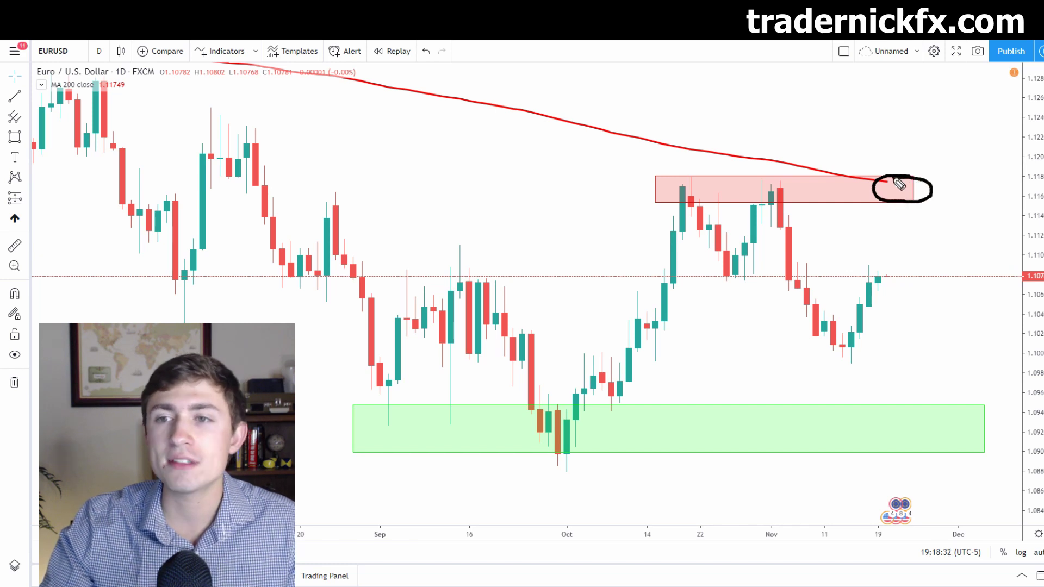
Step: Handwrite "200" with an arrow to the moving average and "Supply" with an arrow to the red zone
{"action": "mouse_move", "coordinate": [848, 128]}
{"action": "left_mouse_down"}
{"action": "mouse_move", "coordinate": [805, 151]}
{"action": "mouse_move", "coordinate": [818, 154]}
{"action": "left_mouse_up"}
{"action": "mouse_move", "coordinate": [854, 116]}
{"action": "left_mouse_down"}
{"action": "mouse_move", "coordinate": [877, 131]}
{"action": "mouse_move", "coordinate": [888, 112]}
{"action": "mouse_move", "coordinate": [923, 122]}
{"action": "mouse_move", "coordinate": [915, 111]}
{"action": "left_mouse_up"}
{"action": "left_click_drag", "start_coordinate": [586, 197], "coordinate": [633, 203]}
{"action": "mouse_move", "coordinate": [525, 197]}
{"action": "left_mouse_down"}
{"action": "mouse_move", "coordinate": [554, 205]}
{"action": "mouse_move", "coordinate": [564, 186]}
{"action": "mouse_move", "coordinate": [580, 190]}
{"action": "mouse_move", "coordinate": [578, 206]}
{"action": "left_mouse_up"}
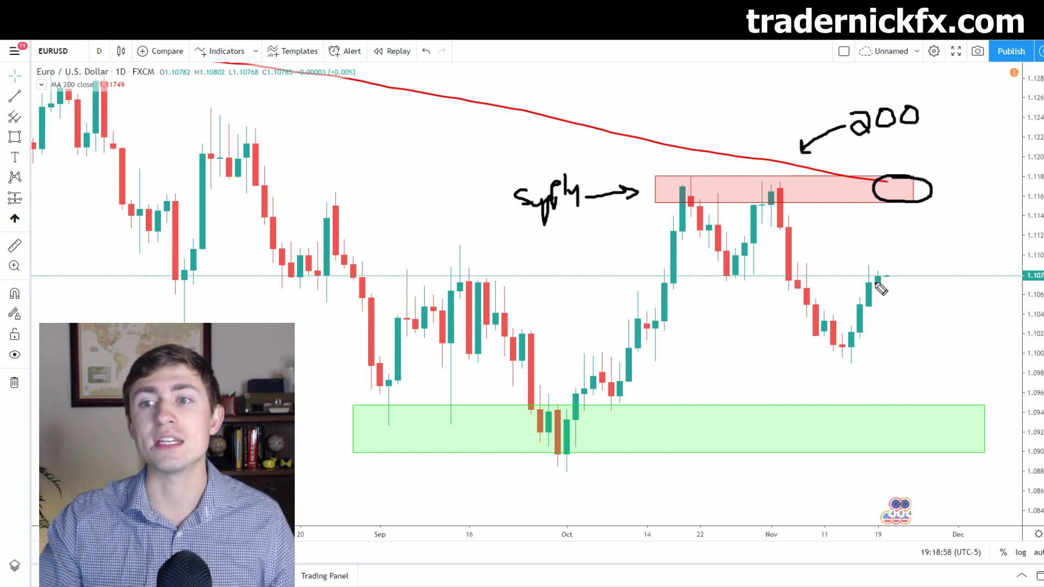
Step: Draw a rising arrow from the latest candle past the supply zone and handwrite "Demand" with an arrow in the green zone
{"action": "mouse_move", "coordinate": [877, 281]}
{"action": "left_mouse_down"}
{"action": "mouse_move", "coordinate": [961, 169]}
{"action": "mouse_move", "coordinate": [969, 222]}
{"action": "left_mouse_up"}
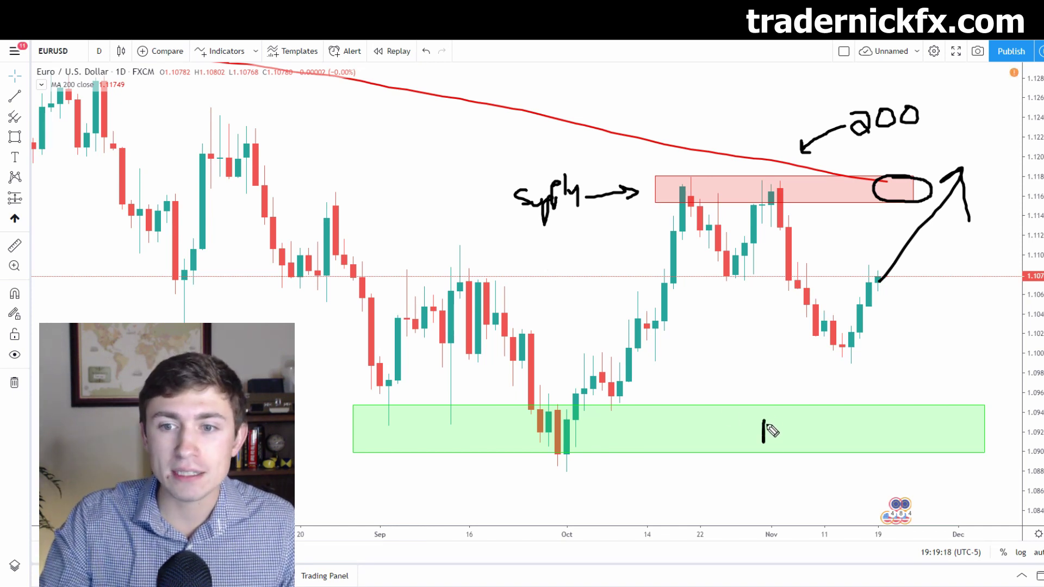
{"action": "mouse_move", "coordinate": [772, 431]}
{"action": "left_mouse_down"}
{"action": "mouse_move", "coordinate": [808, 449]}
{"action": "mouse_move", "coordinate": [815, 438]}
{"action": "mouse_move", "coordinate": [827, 453]}
{"action": "mouse_move", "coordinate": [865, 419]}
{"action": "mouse_move", "coordinate": [861, 429]}
{"action": "left_mouse_up"}
{"action": "left_click_drag", "start_coordinate": [739, 428], "coordinate": [683, 427]}
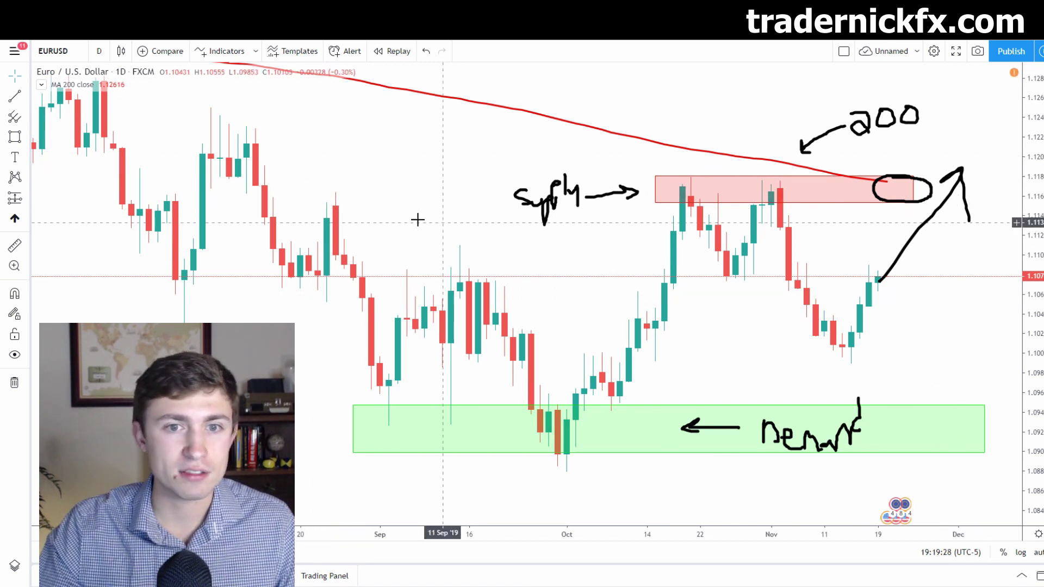
Step: Draw a rectangle around the current price from late July to 05 Dec '19, spanning about 1.109 to 1.106
{"action": "left_click", "coordinate": [14, 137]}
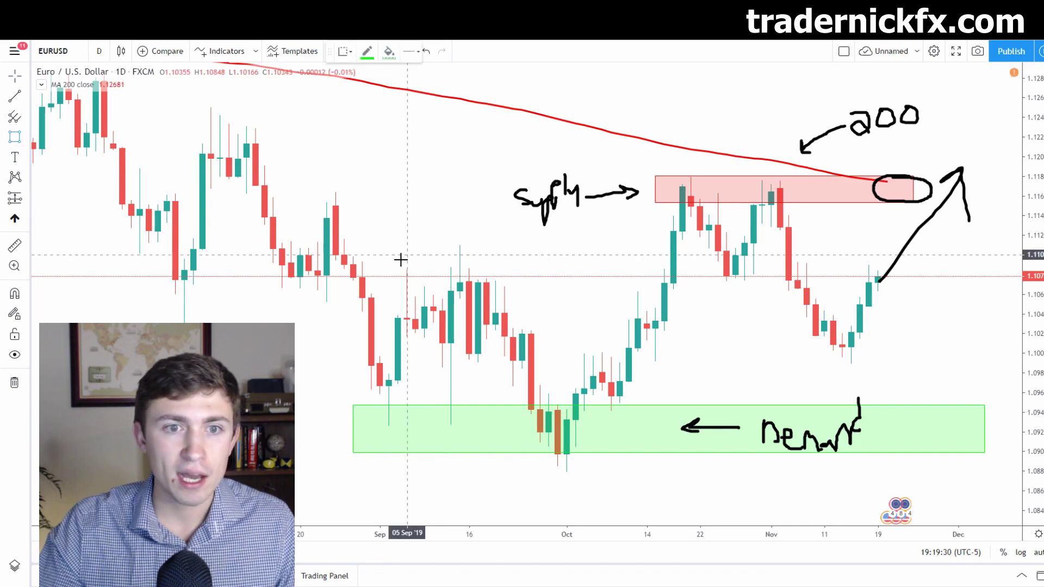
{"action": "left_click", "coordinate": [140, 270]}
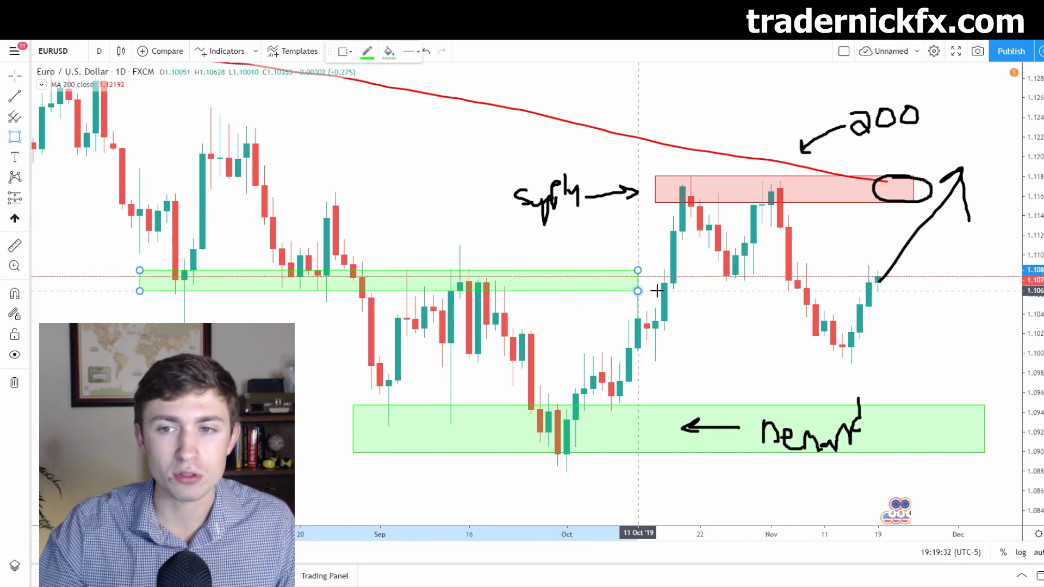
{"action": "left_click", "coordinate": [983, 291]}
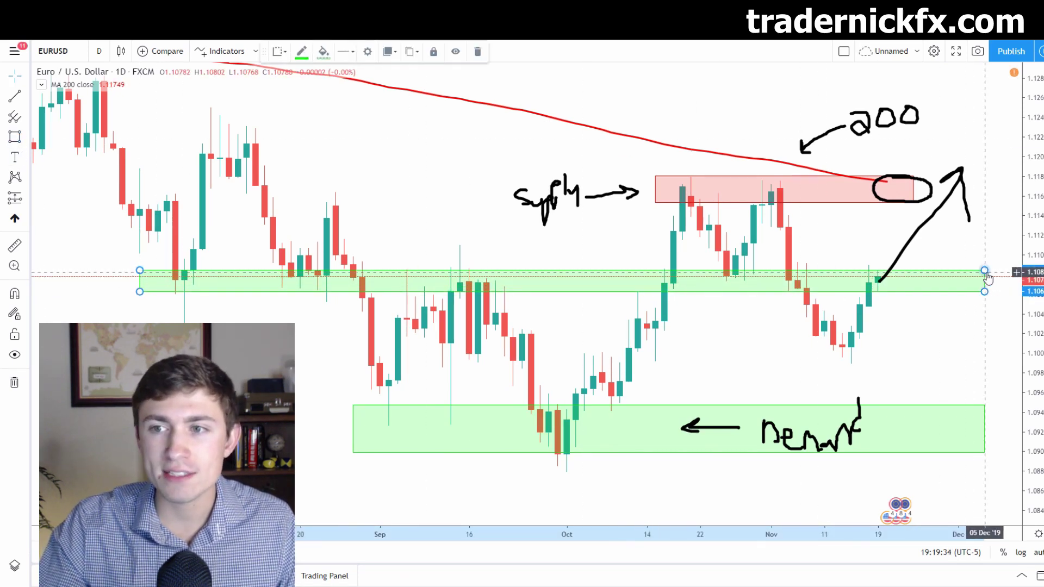
{"action": "left_click_drag", "start_coordinate": [987, 275], "coordinate": [986, 269]}
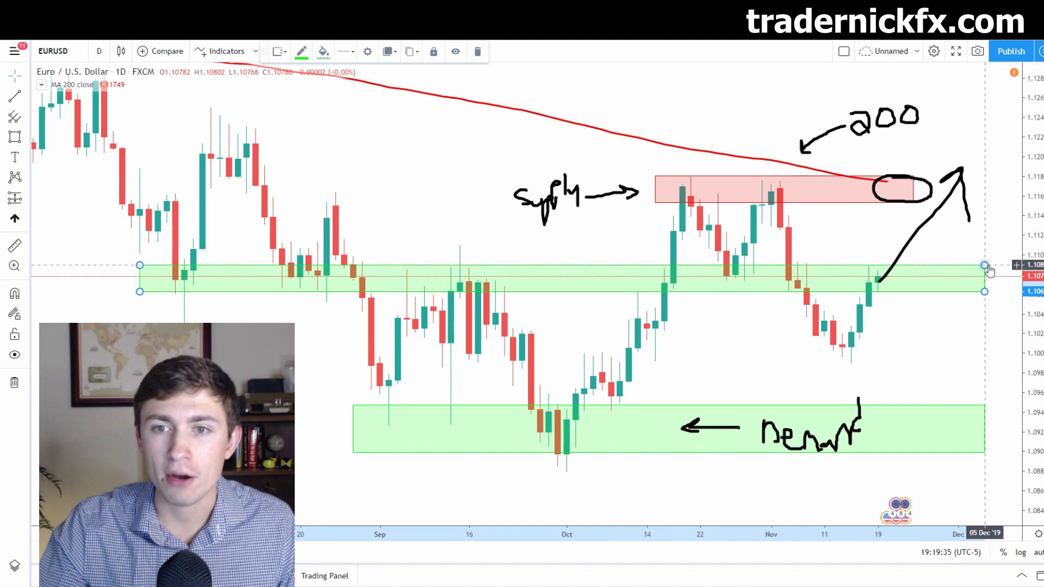
Step: Change the middle rectangle's border and fill colours to red and deselect it
{"action": "left_click", "coordinate": [299, 55]}
{"action": "left_click", "coordinate": [304, 89]}
{"action": "left_click", "coordinate": [323, 54]}
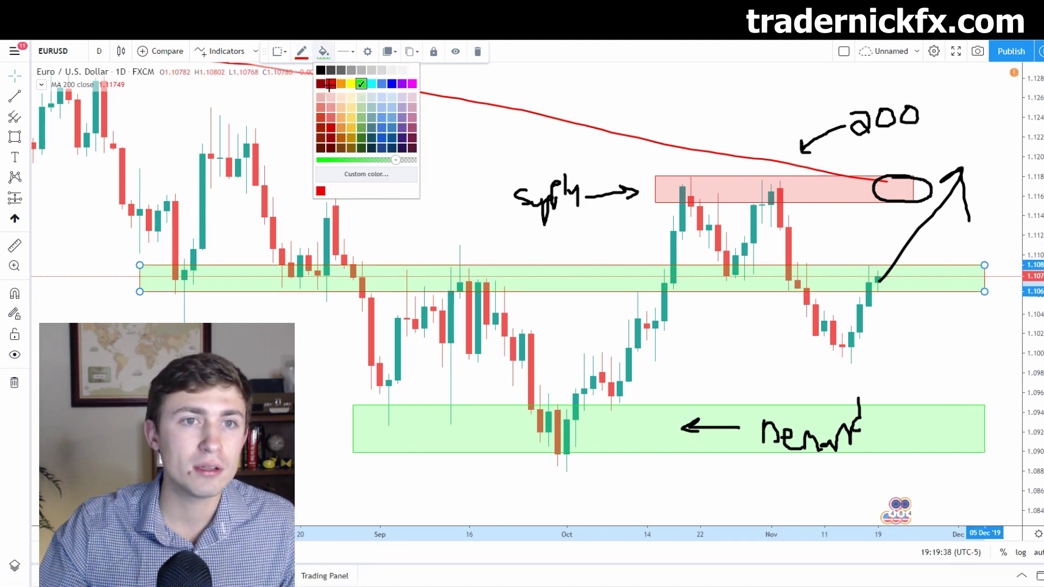
{"action": "left_click", "coordinate": [322, 89]}
{"action": "left_click_drag", "start_coordinate": [419, 163], "coordinate": [491, 165]}
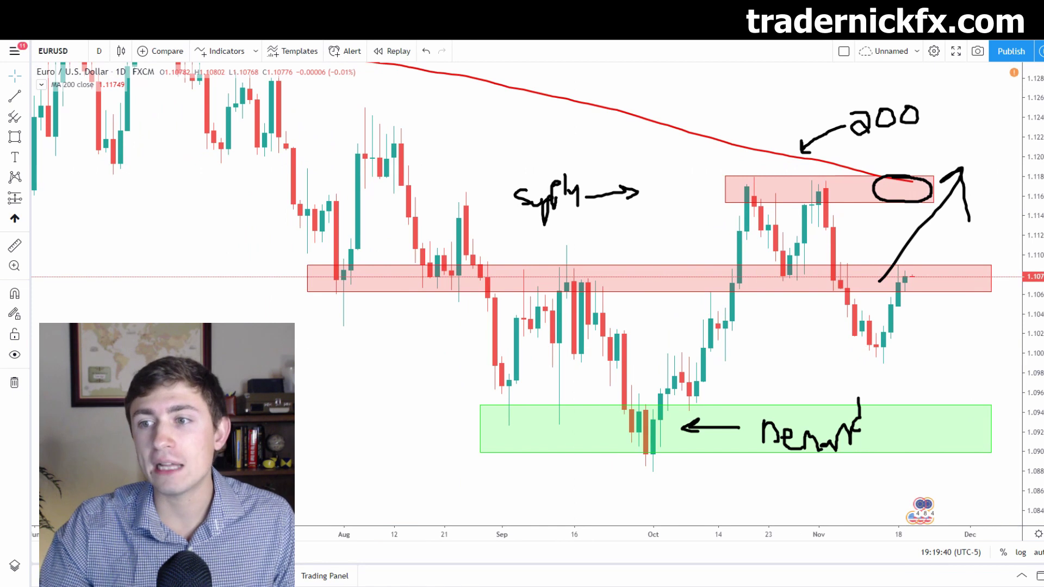
Step: Clear the handwriting and circle the four places from late July to mid-September where price meets the middle red zone
{"action": "scroll", "coordinate": [813, 331], "scroll_direction": "up", "scroll_amount": 3}
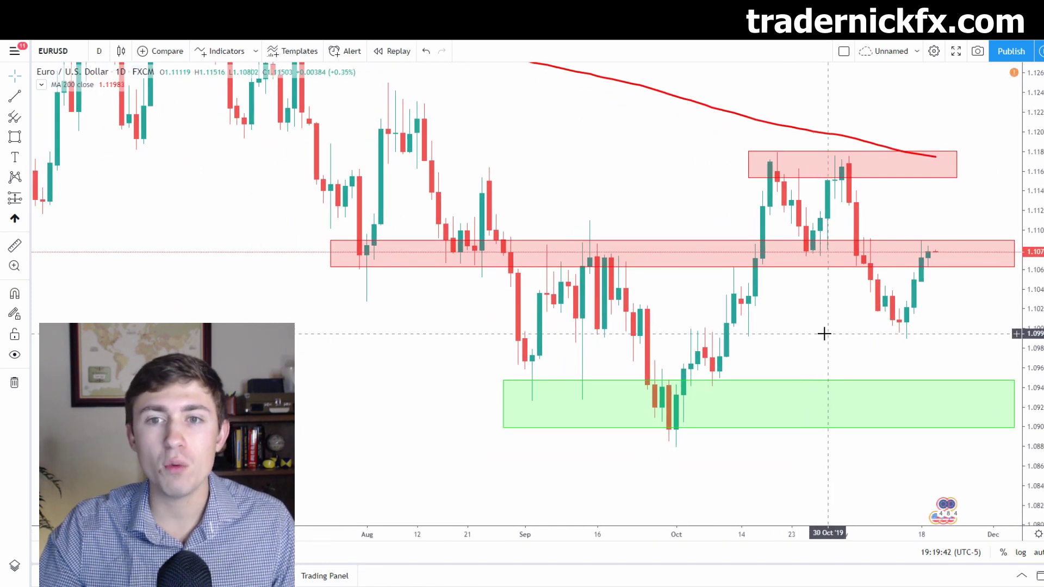
{"action": "left_click_drag", "start_coordinate": [595, 306], "coordinate": [605, 303]}
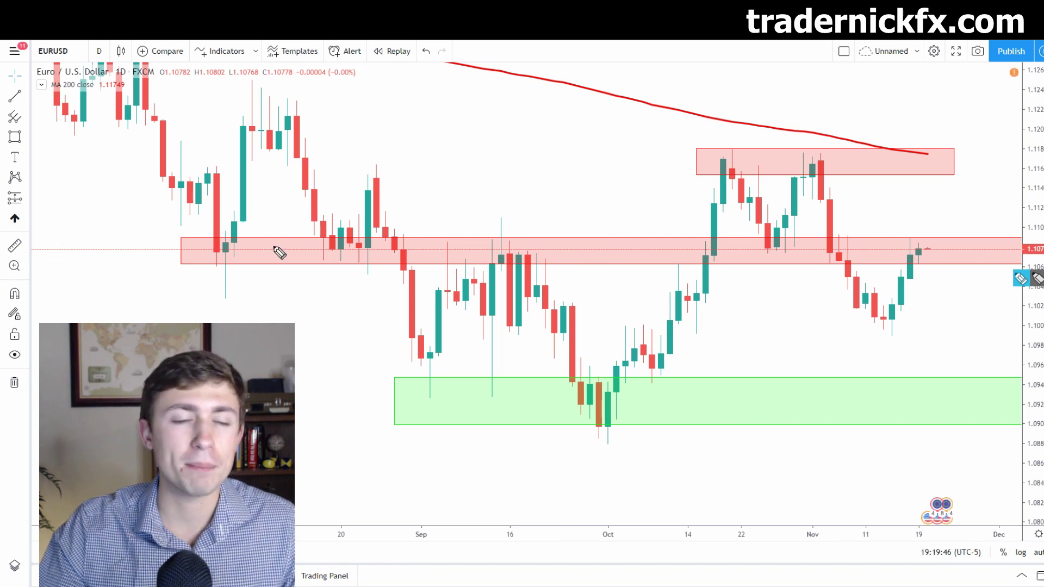
{"action": "mouse_move", "coordinate": [243, 234]}
{"action": "left_mouse_down"}
{"action": "mouse_move", "coordinate": [250, 263]}
{"action": "mouse_move", "coordinate": [239, 235]}
{"action": "left_mouse_up"}
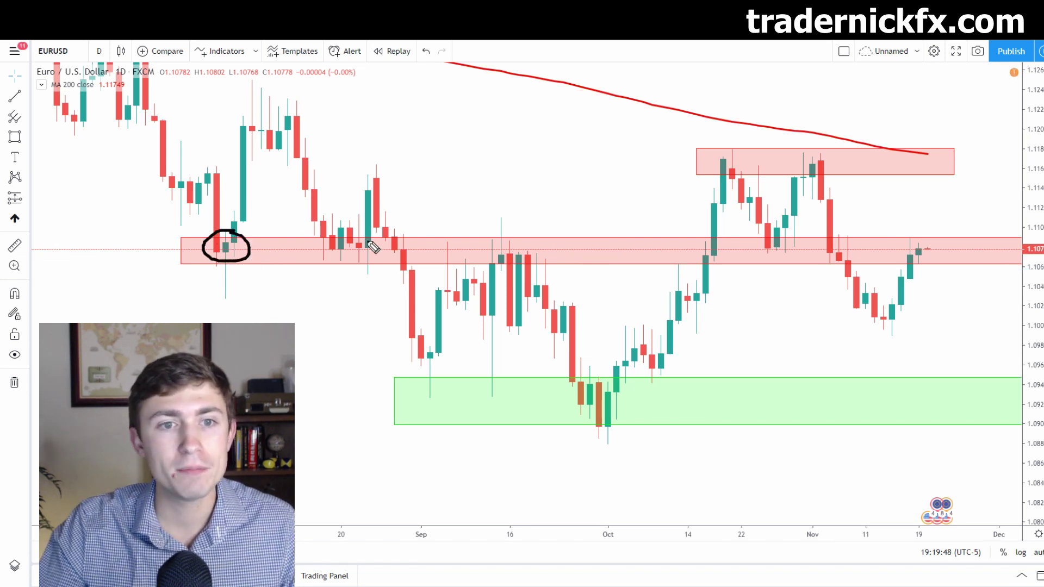
{"action": "mouse_move", "coordinate": [367, 234]}
{"action": "left_mouse_down"}
{"action": "mouse_move", "coordinate": [326, 256]}
{"action": "mouse_move", "coordinate": [382, 240]}
{"action": "left_mouse_up"}
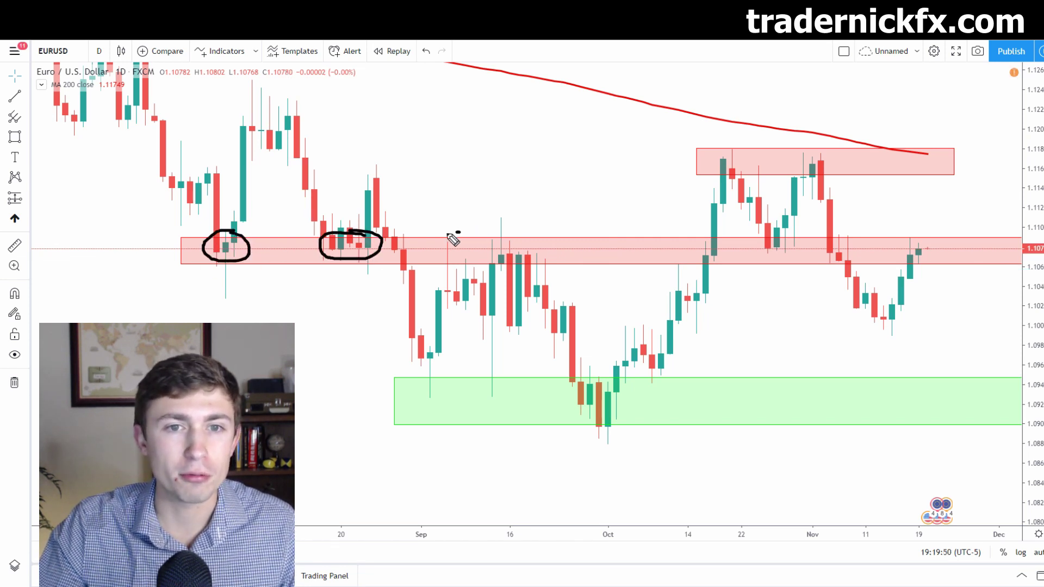
{"action": "mouse_move", "coordinate": [452, 237]}
{"action": "left_mouse_down"}
{"action": "mouse_move", "coordinate": [559, 242]}
{"action": "mouse_move", "coordinate": [511, 233]}
{"action": "left_mouse_up"}
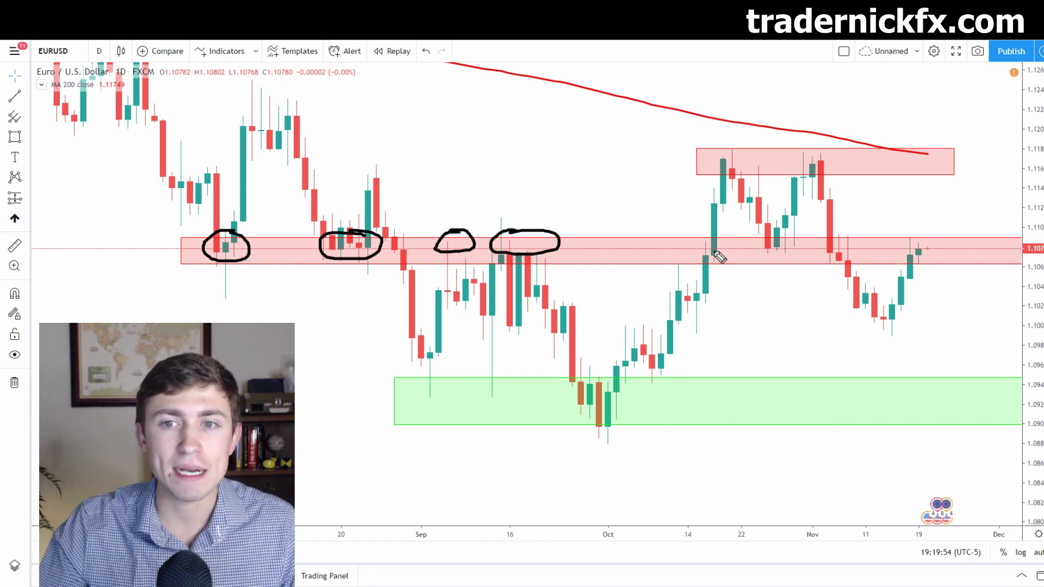
Step: Trace the October price swings with arrows, circle the pullback low in the middle zone and box the highs in the upper zone
{"action": "mouse_move", "coordinate": [687, 256]}
{"action": "left_mouse_down"}
{"action": "mouse_move", "coordinate": [700, 206]}
{"action": "mouse_move", "coordinate": [753, 221]}
{"action": "mouse_move", "coordinate": [819, 186]}
{"action": "left_mouse_up"}
{"action": "mouse_move", "coordinate": [783, 226]}
{"action": "left_mouse_down"}
{"action": "mouse_move", "coordinate": [766, 251]}
{"action": "mouse_move", "coordinate": [783, 227]}
{"action": "left_mouse_up"}
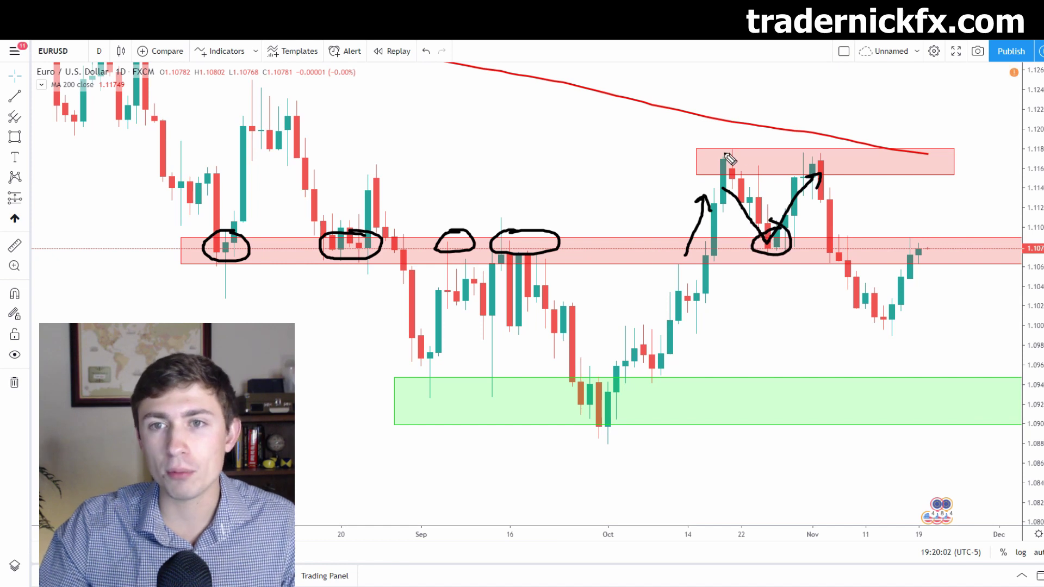
{"action": "mouse_move", "coordinate": [709, 153]}
{"action": "left_mouse_down"}
{"action": "mouse_move", "coordinate": [837, 153]}
{"action": "mouse_move", "coordinate": [709, 182]}
{"action": "mouse_move", "coordinate": [703, 155]}
{"action": "left_mouse_up"}
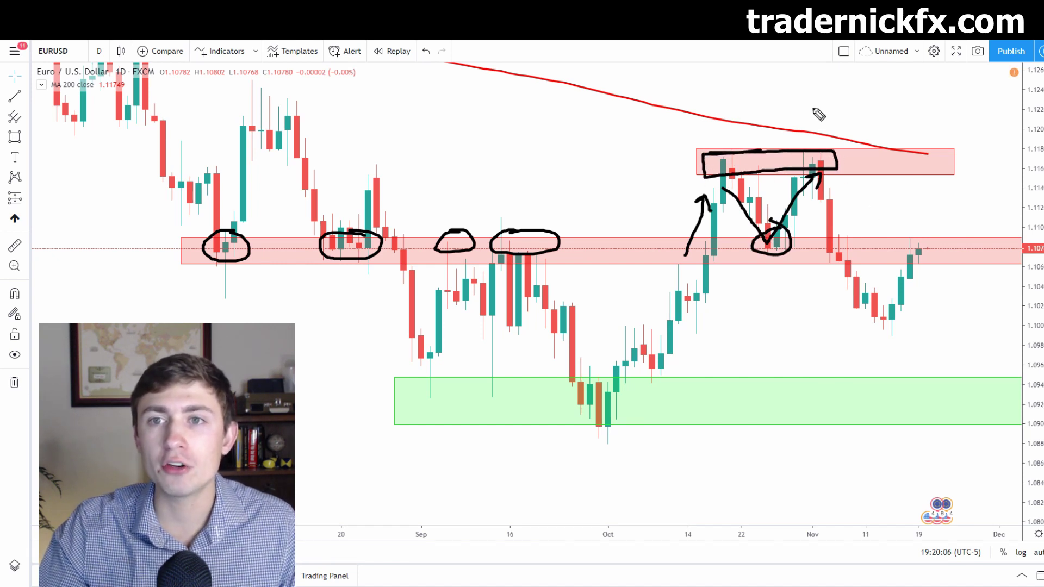
{"action": "mouse_move", "coordinate": [812, 99]}
{"action": "left_mouse_down"}
{"action": "mouse_move", "coordinate": [735, 136]}
{"action": "mouse_move", "coordinate": [793, 115]}
{"action": "left_mouse_up"}
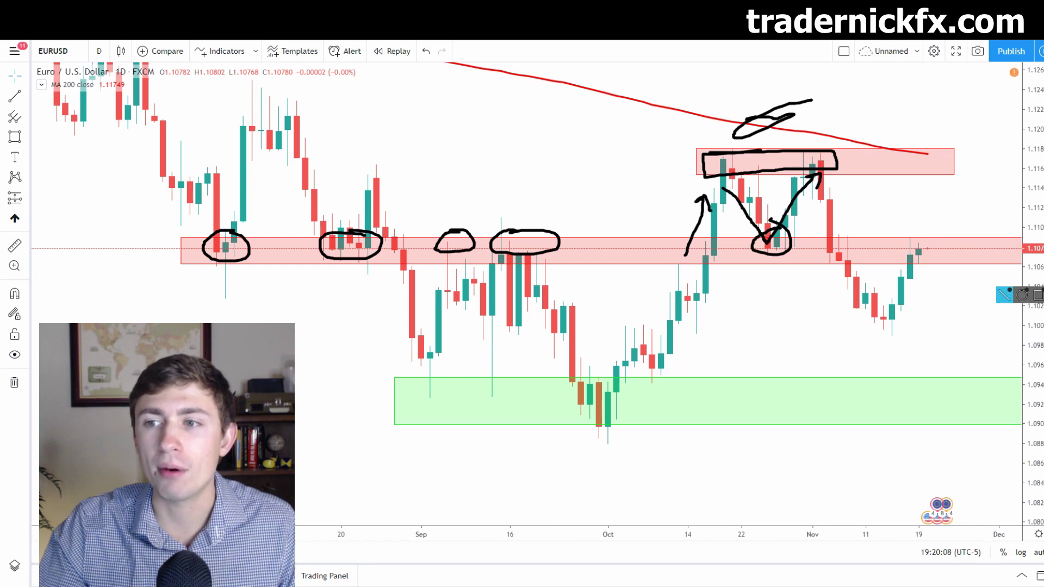
{"action": "key", "text": "ctrl+z"}
Step: Trace the November fall and rebound, project a drop from the latest candle into the green zone, and clear the annotations
{"action": "mouse_move", "coordinate": [826, 160]}
{"action": "left_mouse_down"}
{"action": "mouse_move", "coordinate": [866, 270]}
{"action": "mouse_move", "coordinate": [885, 291]}
{"action": "mouse_move", "coordinate": [894, 249]}
{"action": "mouse_move", "coordinate": [907, 255]}
{"action": "left_mouse_up"}
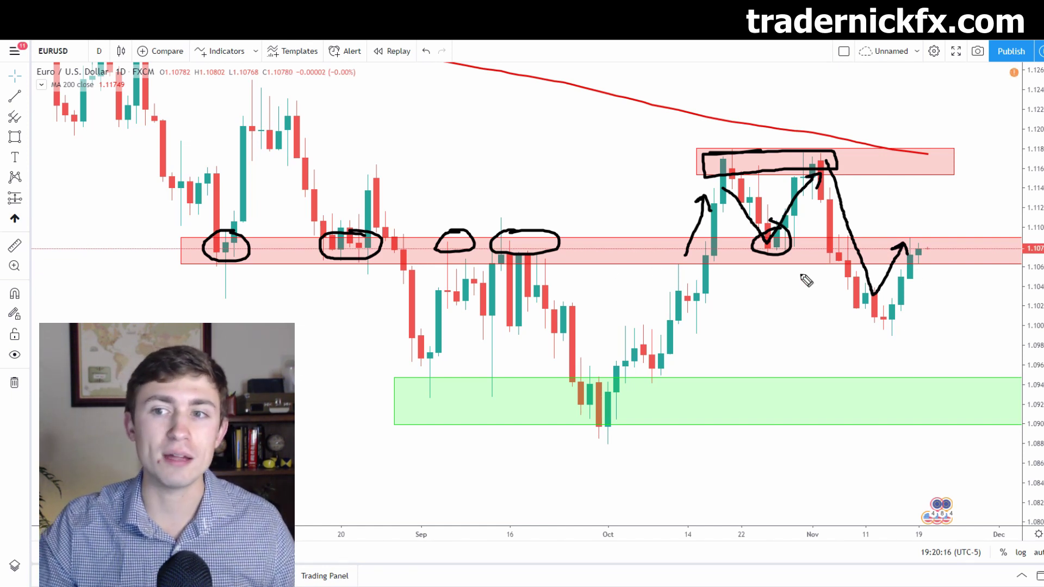
{"action": "left_click_drag", "start_coordinate": [924, 245], "coordinate": [1005, 394]}
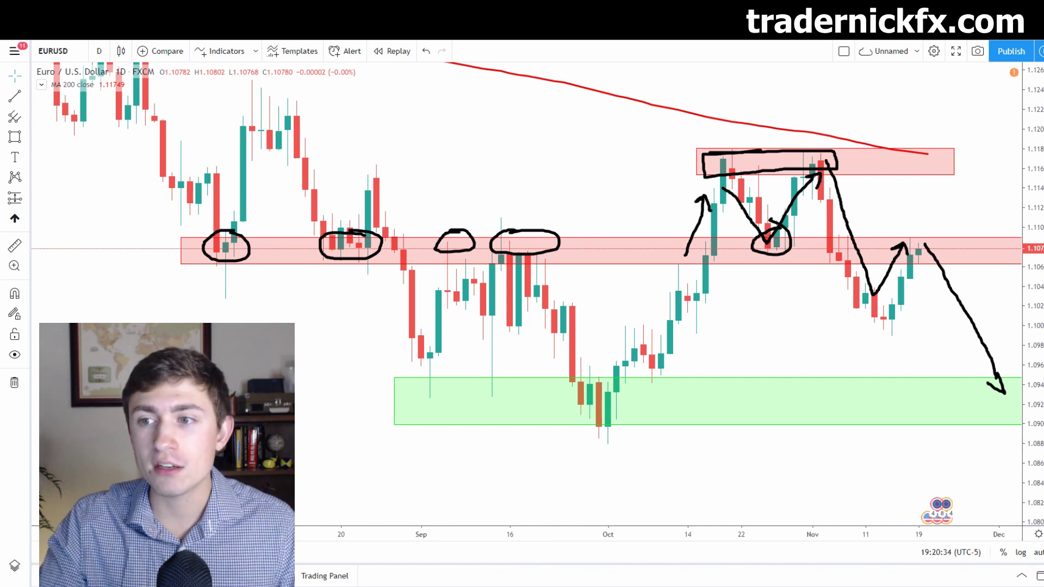
{"action": "key", "text": "e"}
Step: Circle the late-October low and both highs, add rising and falling arrows between the zones, and point an arrow at the upper red zone
{"action": "mouse_move", "coordinate": [782, 222]}
{"action": "left_mouse_down"}
{"action": "mouse_move", "coordinate": [777, 236]}
{"action": "mouse_move", "coordinate": [818, 177]}
{"action": "mouse_move", "coordinate": [827, 190]}
{"action": "left_mouse_up"}
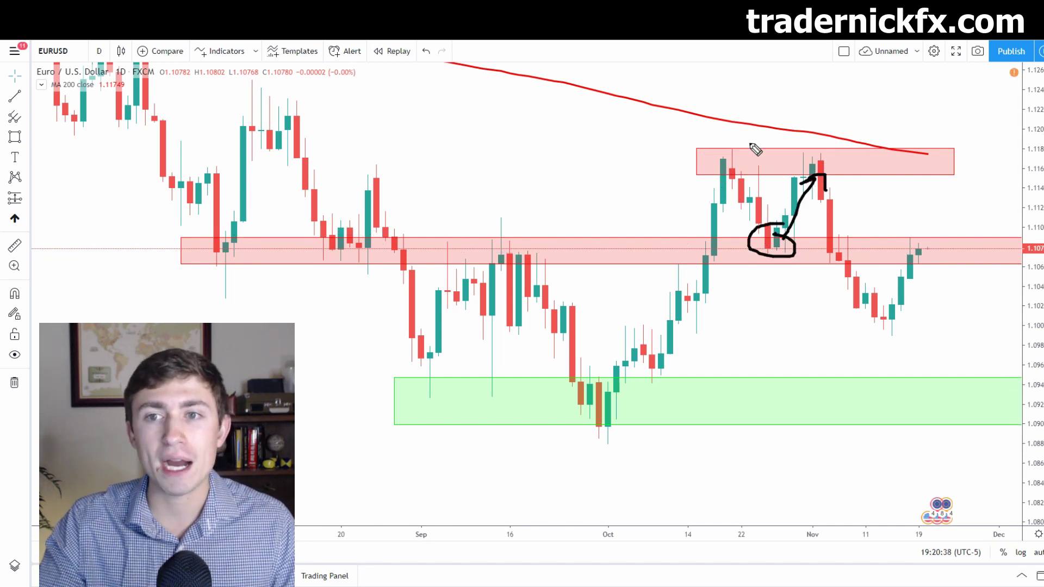
{"action": "mouse_move", "coordinate": [744, 150]}
{"action": "left_mouse_down"}
{"action": "mouse_move", "coordinate": [764, 171]}
{"action": "mouse_move", "coordinate": [718, 144]}
{"action": "left_mouse_up"}
{"action": "mouse_move", "coordinate": [824, 138]}
{"action": "left_mouse_down"}
{"action": "mouse_move", "coordinate": [782, 149]}
{"action": "mouse_move", "coordinate": [810, 141]}
{"action": "left_mouse_up"}
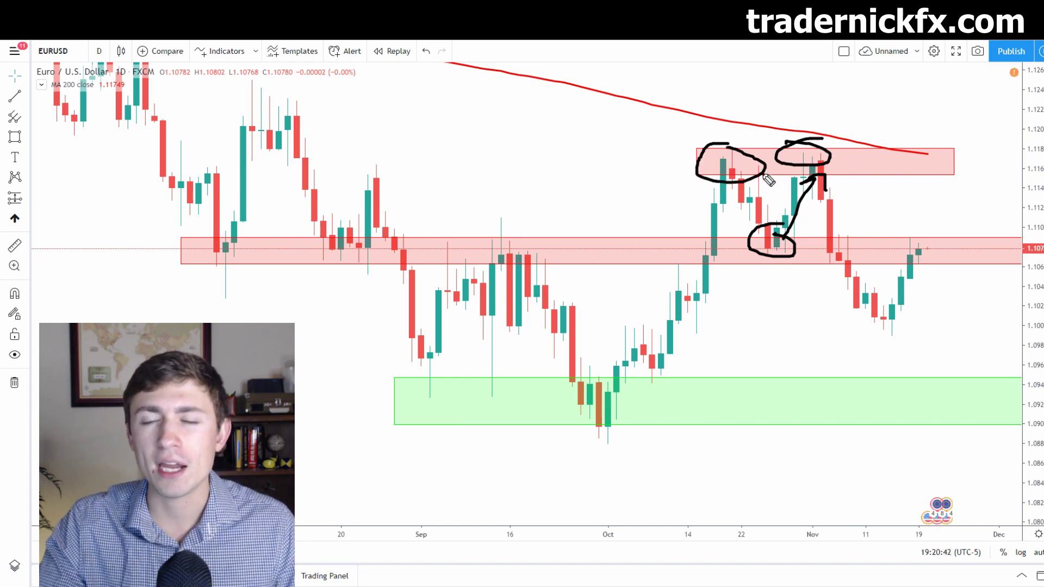
{"action": "mouse_move", "coordinate": [841, 169]}
{"action": "left_mouse_down"}
{"action": "mouse_move", "coordinate": [867, 247]}
{"action": "mouse_move", "coordinate": [851, 226]}
{"action": "left_mouse_up"}
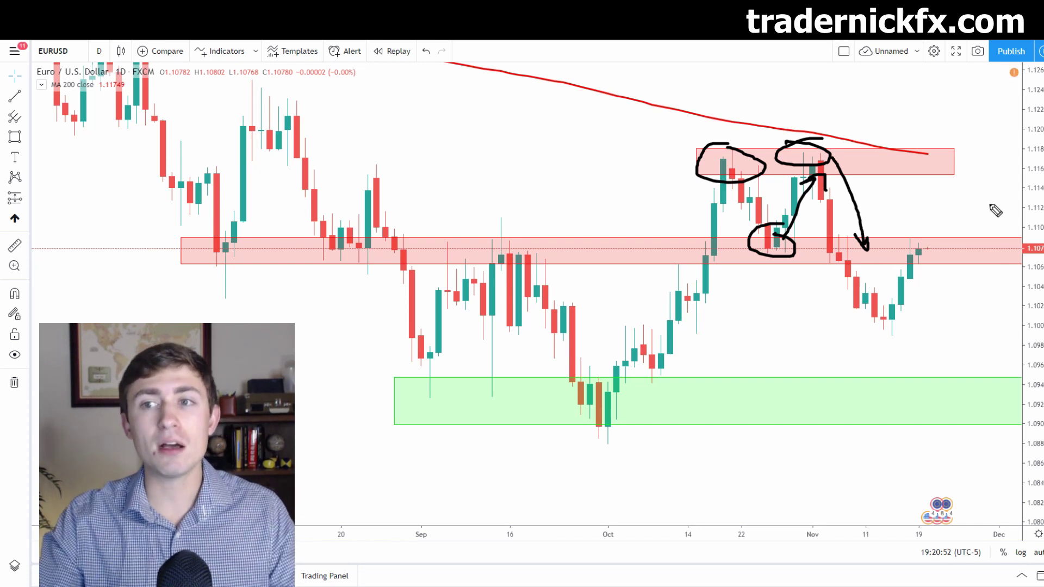
{"action": "mouse_move", "coordinate": [989, 161]}
{"action": "left_mouse_down"}
{"action": "mouse_move", "coordinate": [920, 163]}
{"action": "mouse_move", "coordinate": [934, 170]}
{"action": "left_mouse_up"}
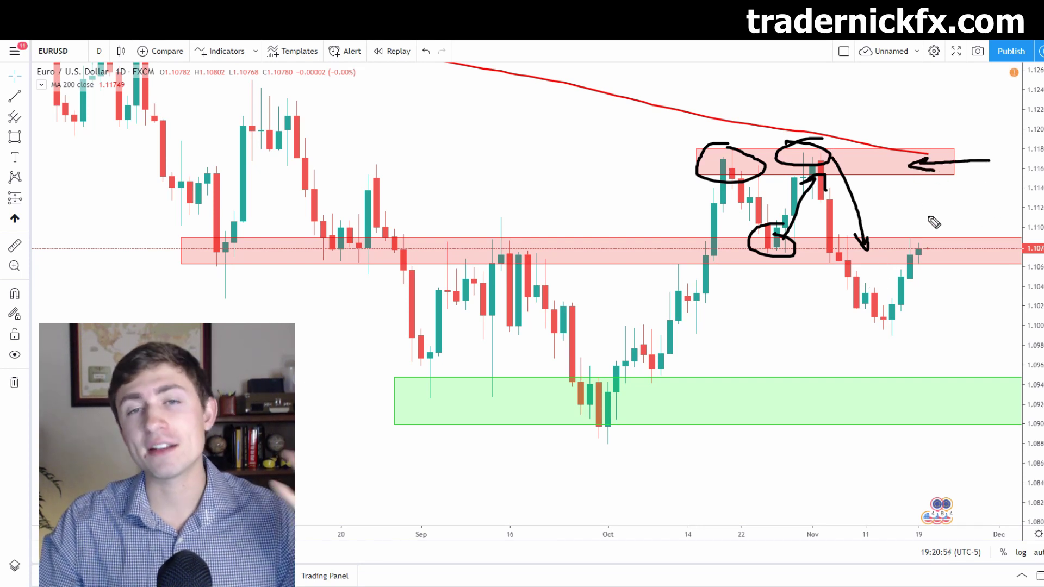